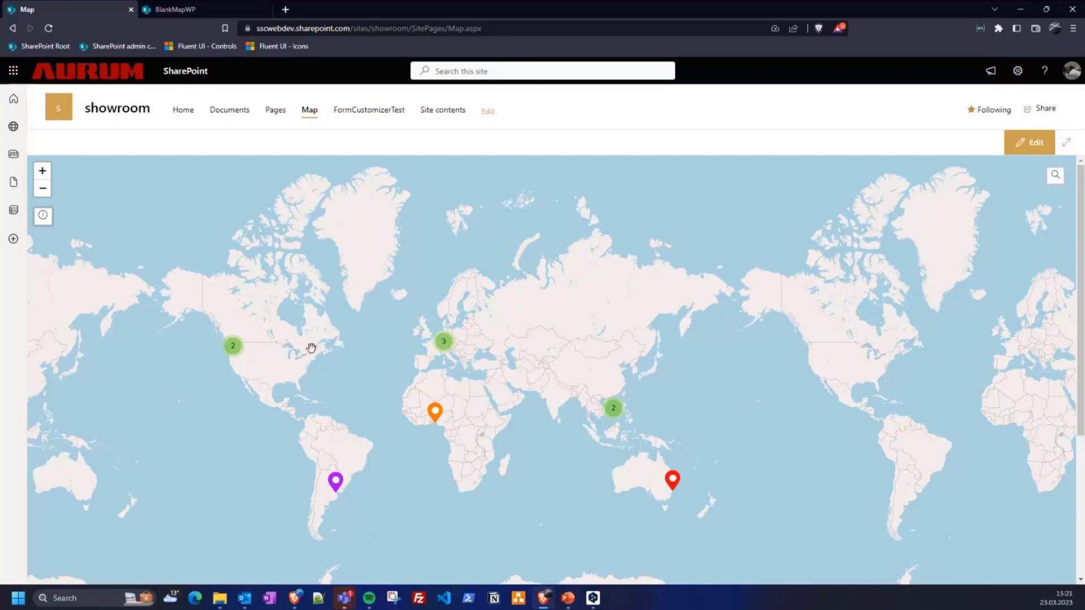
# Zoom into the North America marker cluster toward Seattle and display the map Legend
pyautogui.click(233, 349)
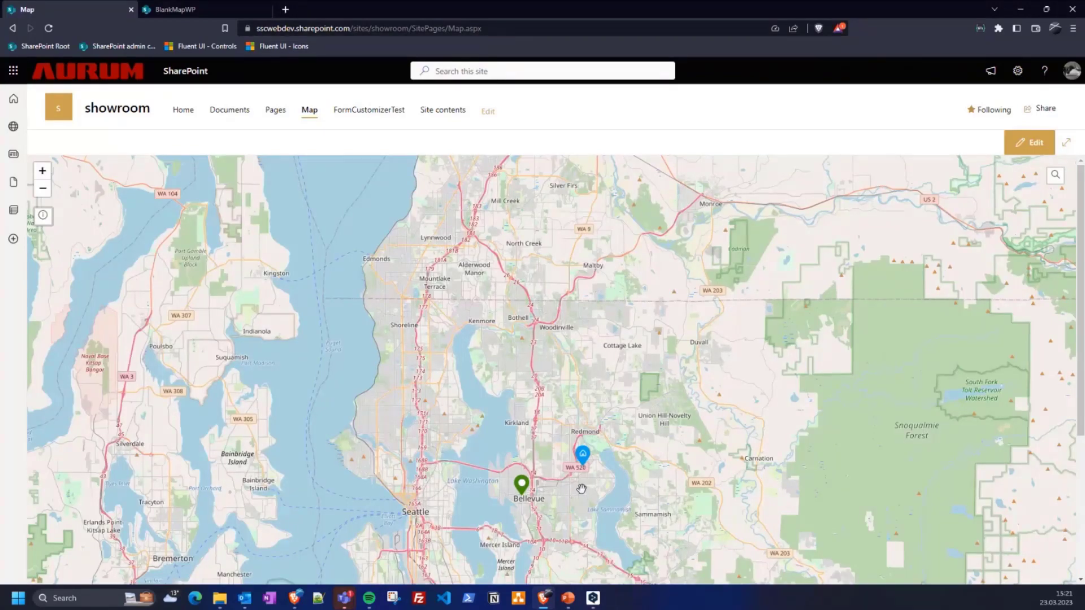
pyautogui.moveTo(582, 463)
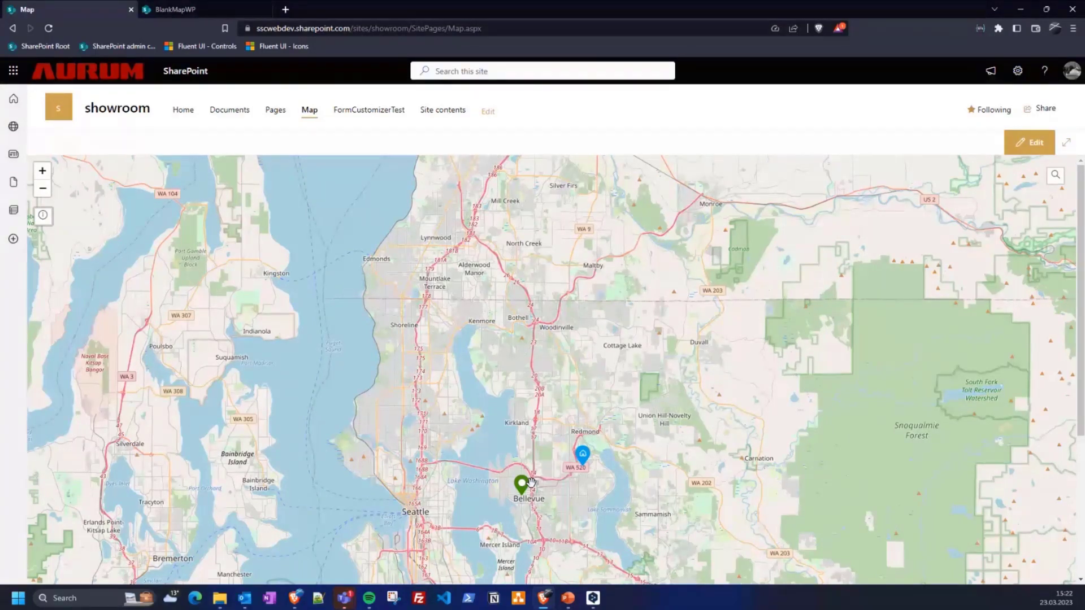
pyautogui.moveTo(48, 226)
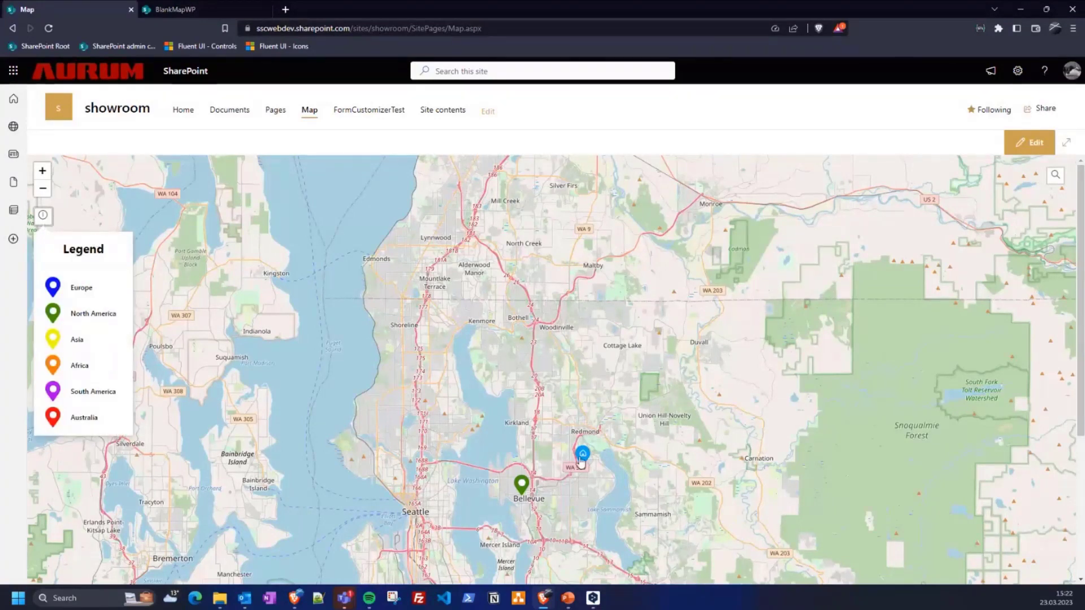
# Open the Redmond headquarters location dialog, scroll through it and select the end of the welcome text
pyautogui.moveTo(583, 462)
pyautogui.click(582, 455)
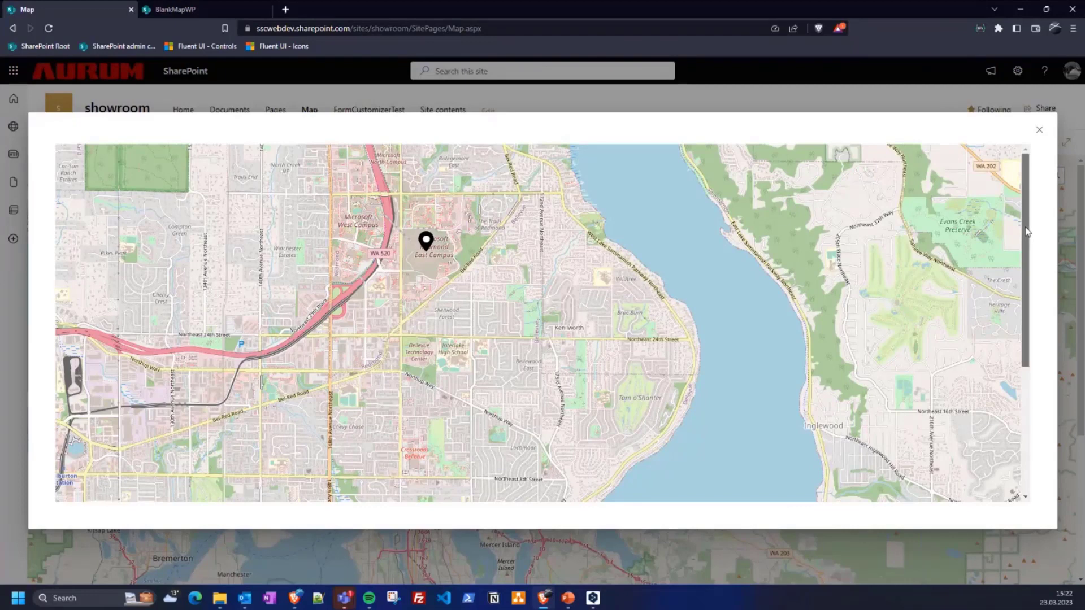
pyautogui.moveTo(1027, 232); pyautogui.dragTo(1023, 282)
pyautogui.moveTo(340, 440); pyautogui.dragTo(467, 468)
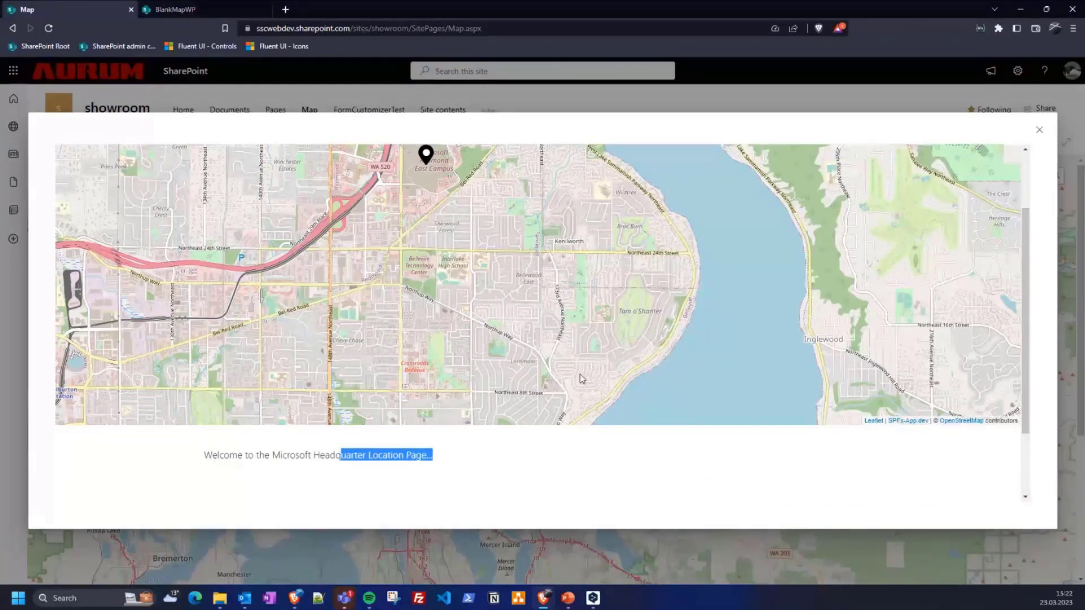
pyautogui.scroll(3, 570, 378)
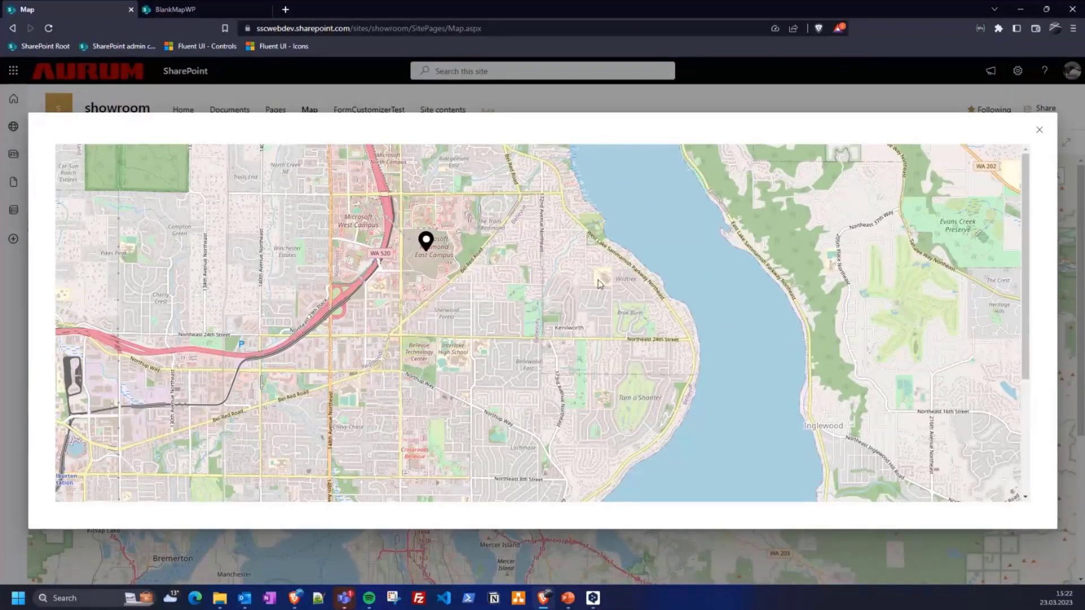
pyautogui.scroll(-1, 574, 257)
pyautogui.scroll(1, 571, 266)
# Close the headquarters dialog and pan the map over to Europe
pyautogui.press('Escape')
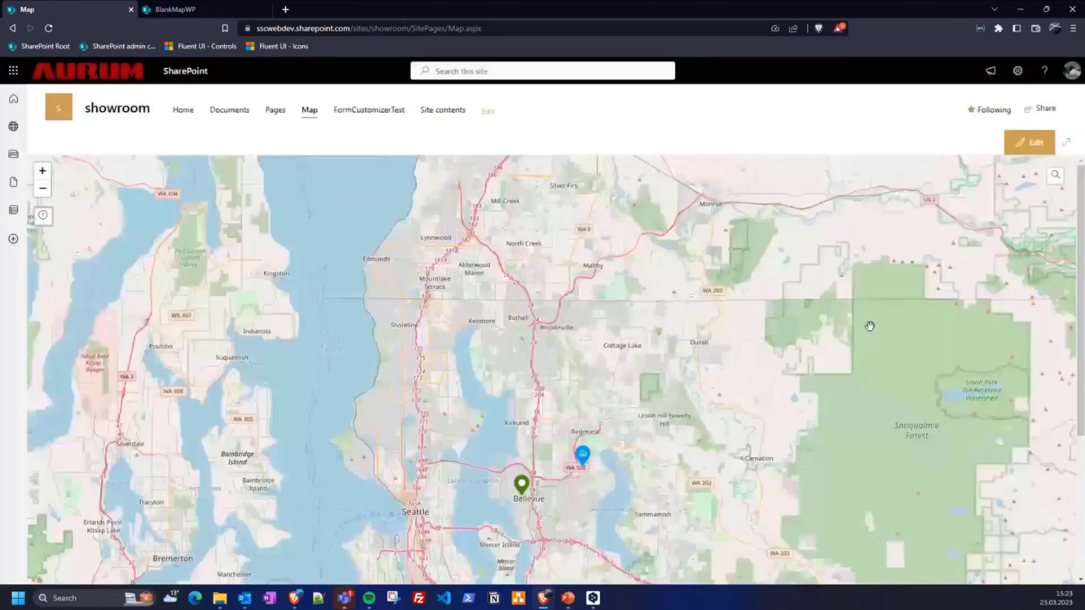
pyautogui.scroll(-8, 826, 345)
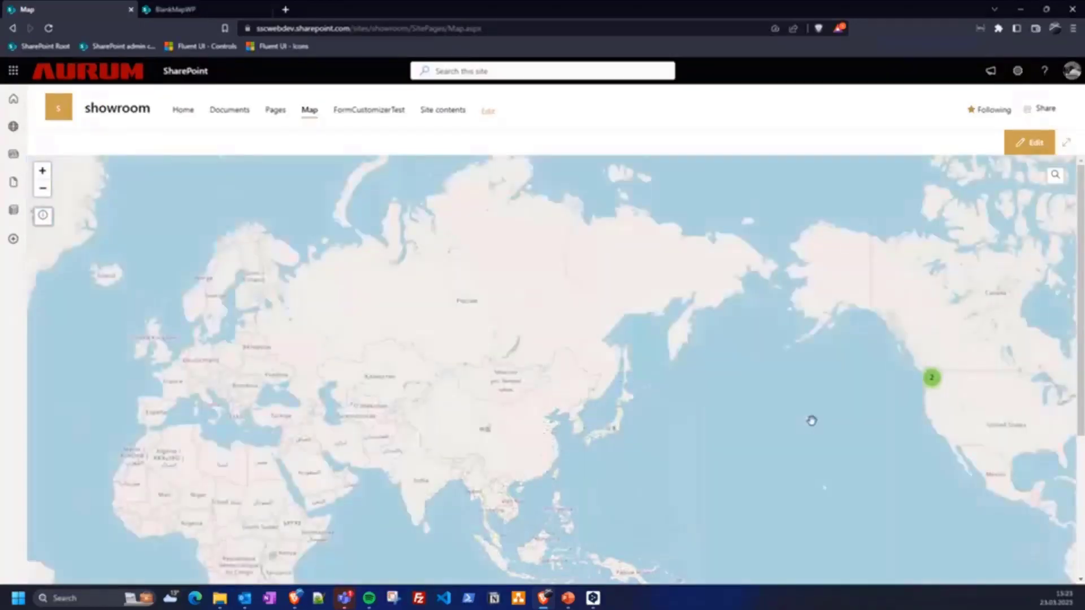
pyautogui.moveTo(811, 421); pyautogui.dragTo(606, 405)
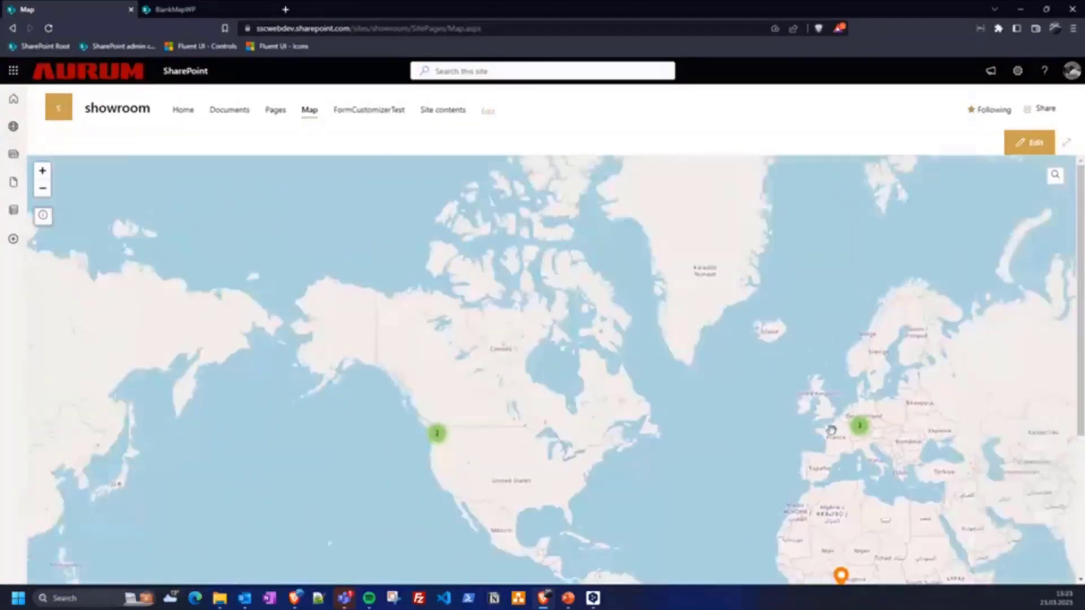
pyautogui.scroll(4, 862, 429)
# Open the Munich marker's location dialog showing its address details
pyautogui.moveTo(613, 515)
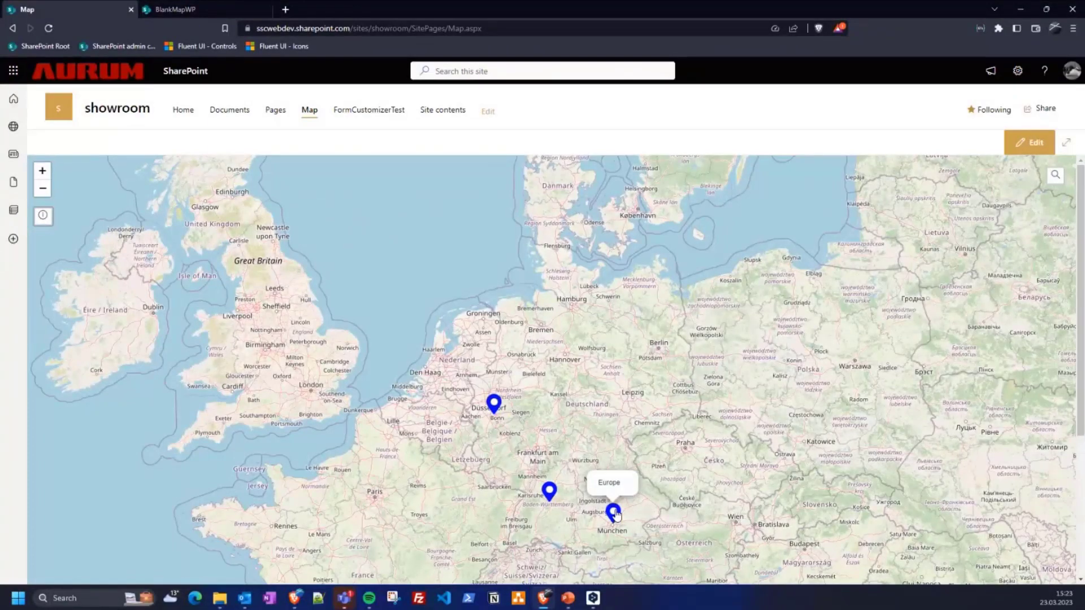
pyautogui.click(614, 513)
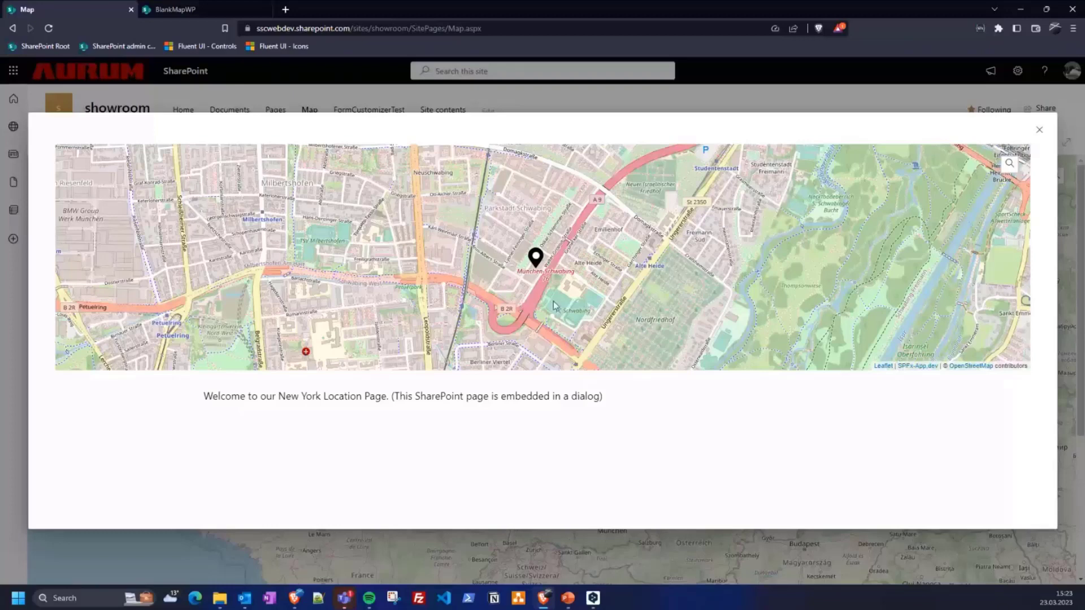
pyautogui.click(537, 260)
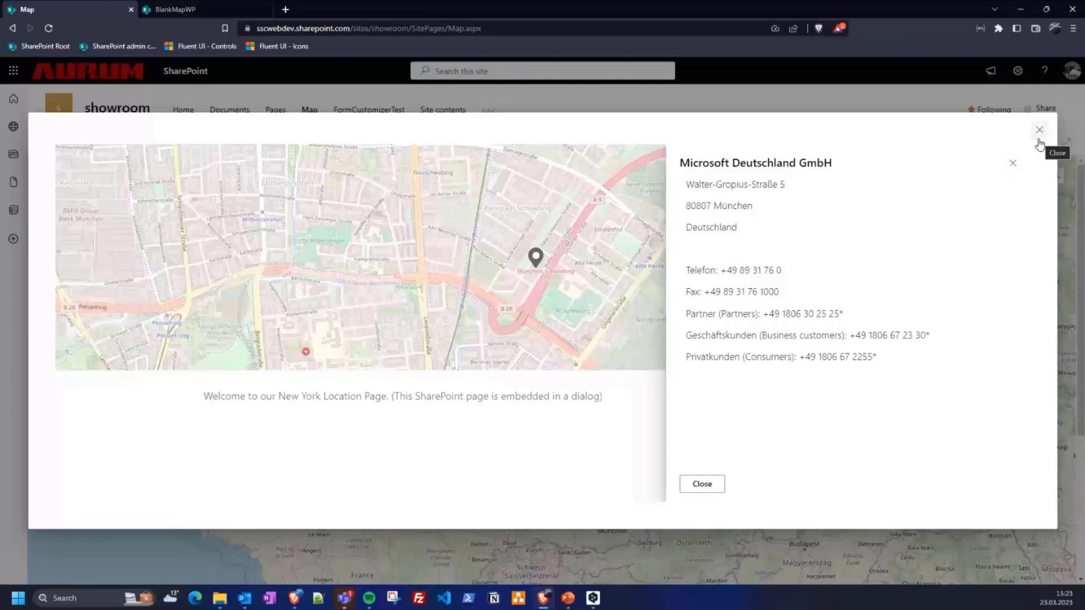
# Put the BlankMapWP page into edit mode and add an Interactive Map web part
pyautogui.click(175, 9)
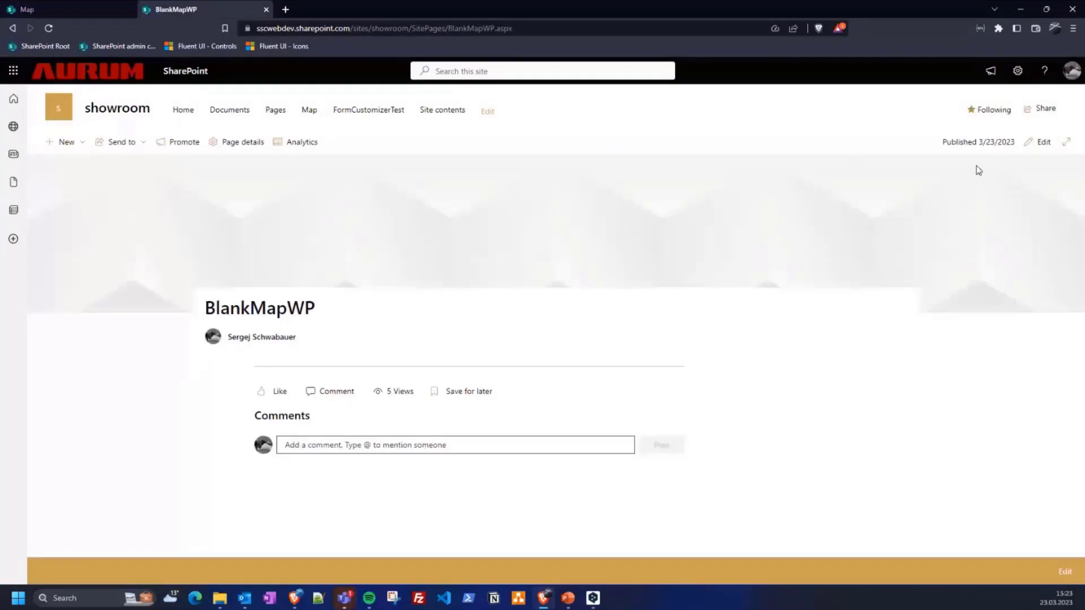
pyautogui.click(1035, 146)
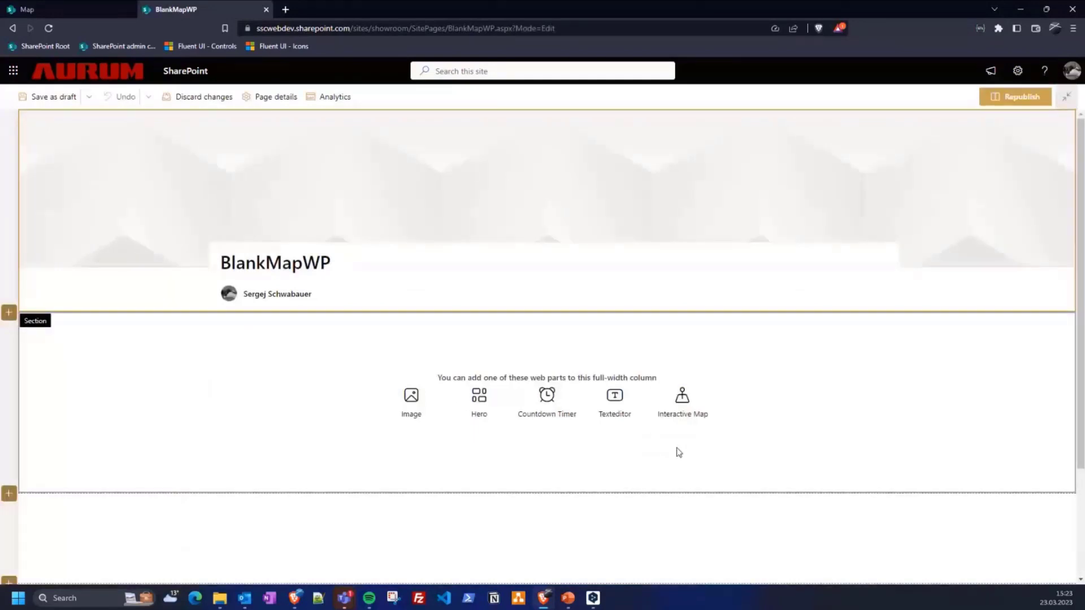
pyautogui.click(689, 411)
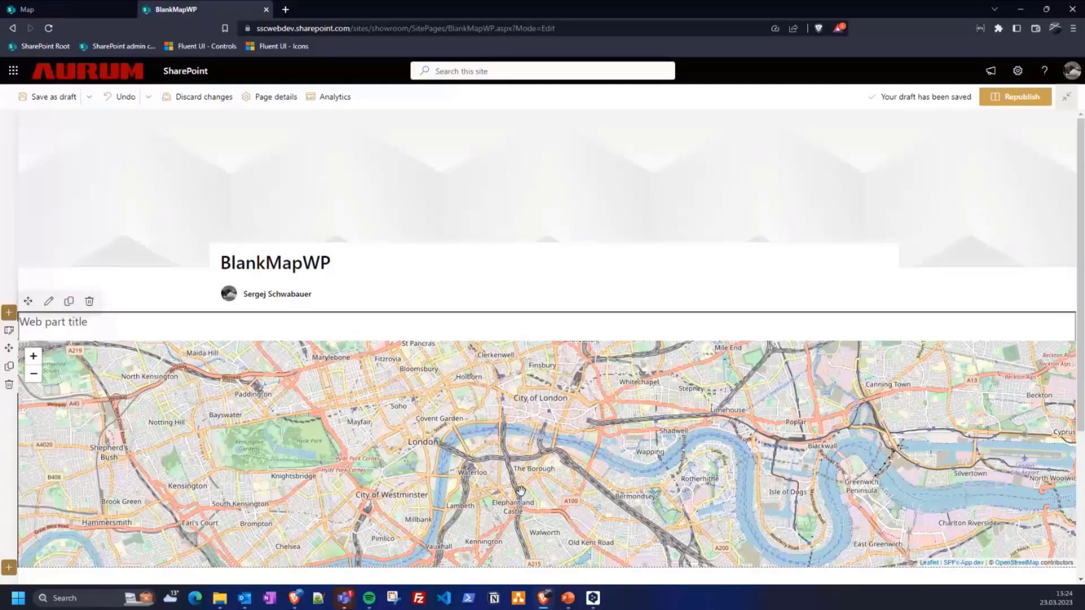
# Frame the map on England and the Low Countries
pyautogui.scroll(-4, 520, 490)
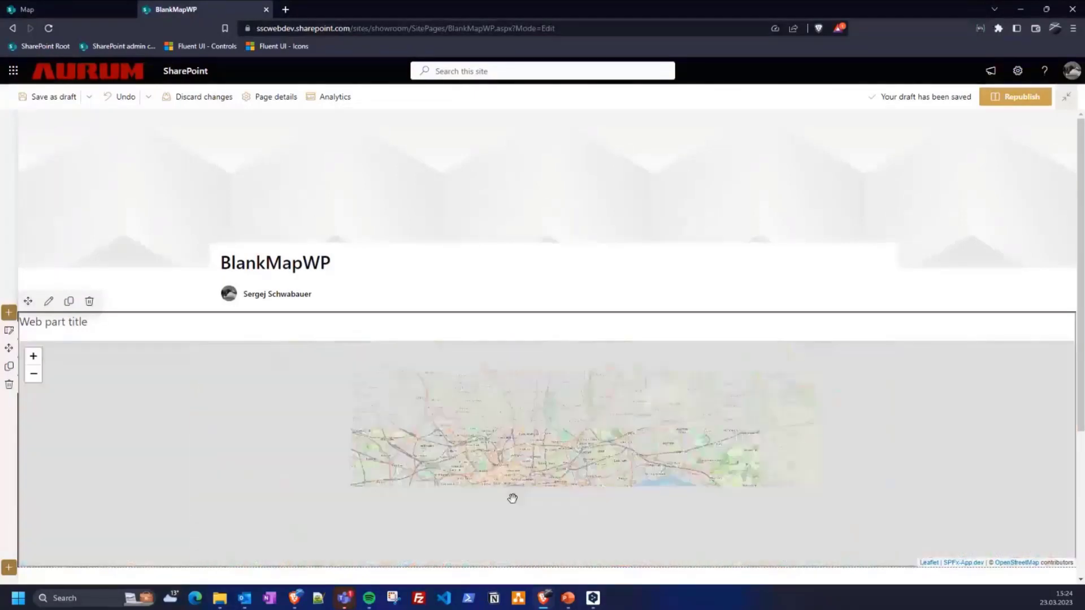
pyautogui.moveTo(696, 492); pyautogui.dragTo(515, 414)
pyautogui.scroll(-1, 501, 435)
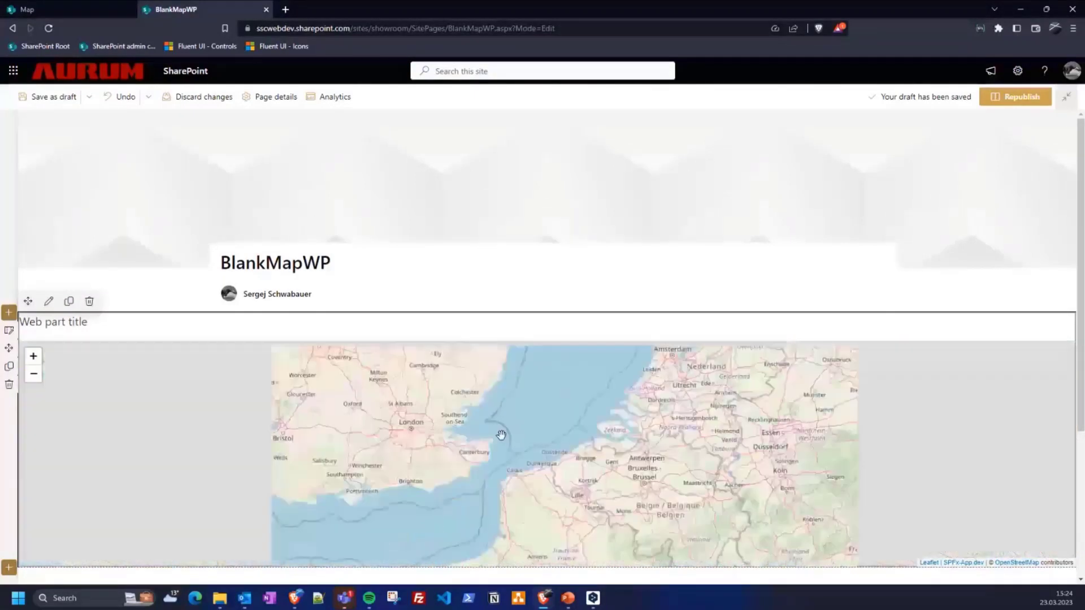
pyautogui.scroll(-2, 519, 487)
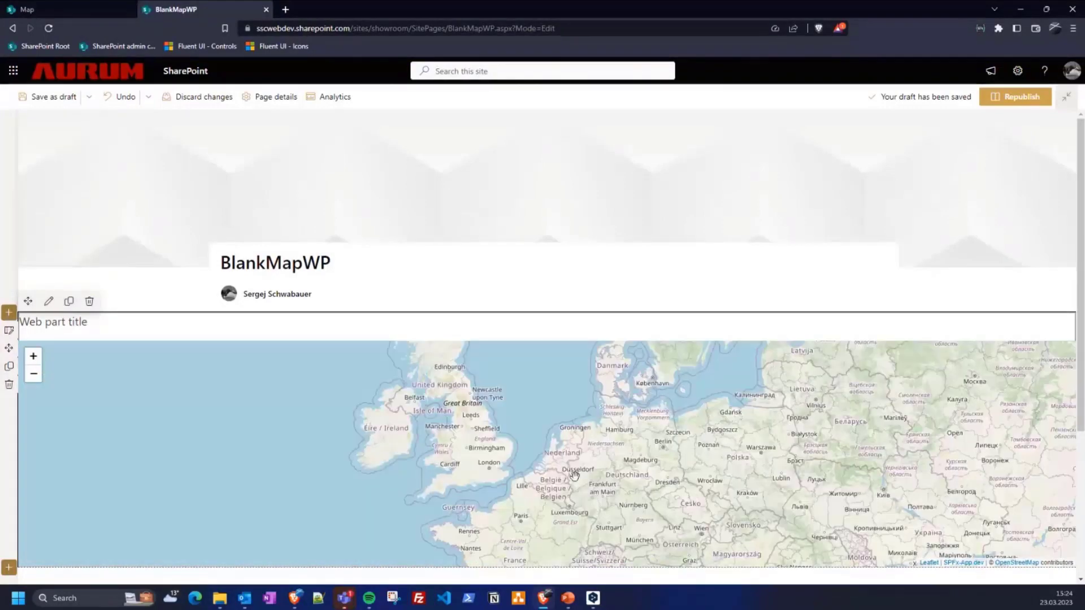
# Make this map view the start position, then add a new marker in central Europe from the right-click menu
pyautogui.scroll(1, 552, 477)
pyautogui.rightClick(466, 483)
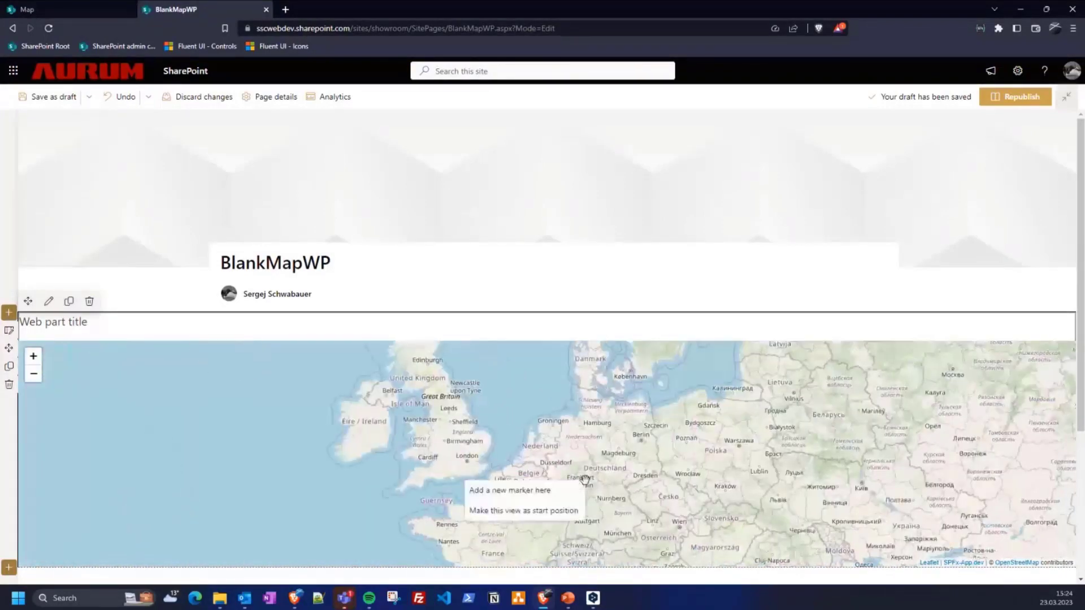
pyautogui.click(499, 516)
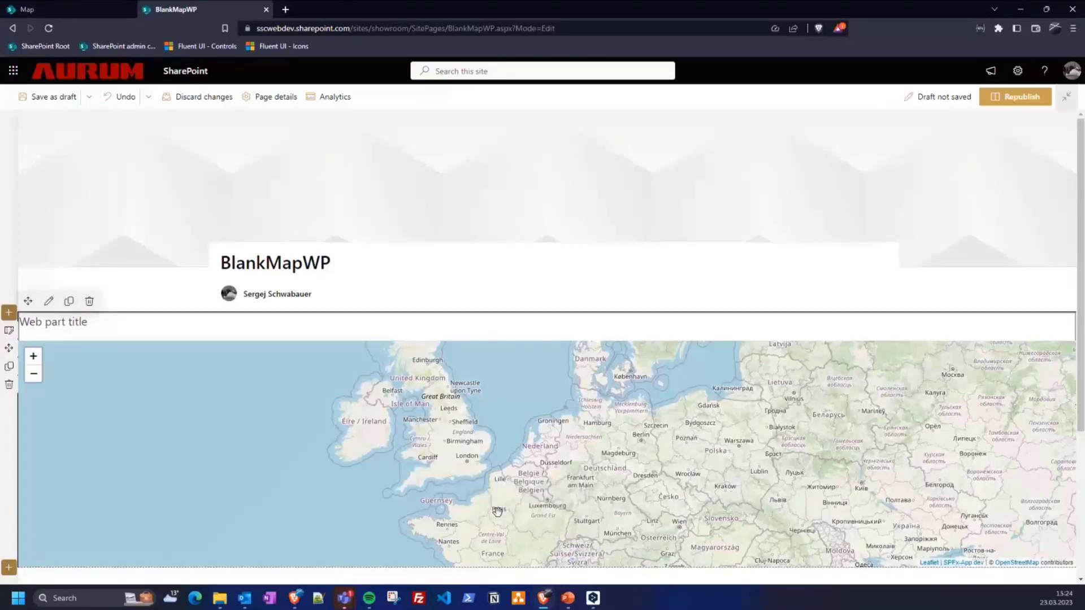
pyautogui.rightClick(637, 496)
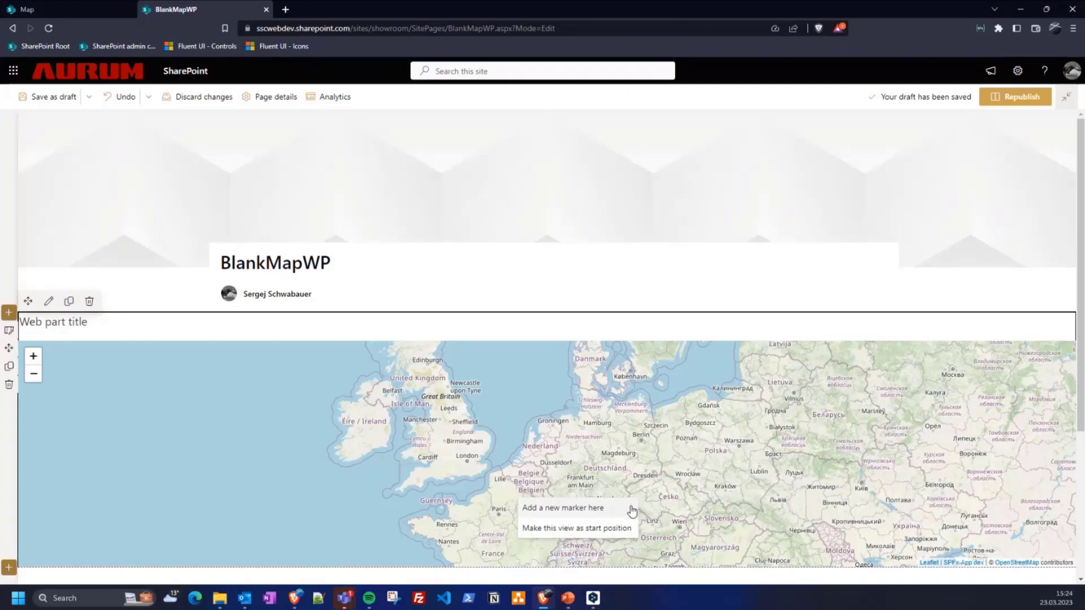
pyautogui.click(596, 513)
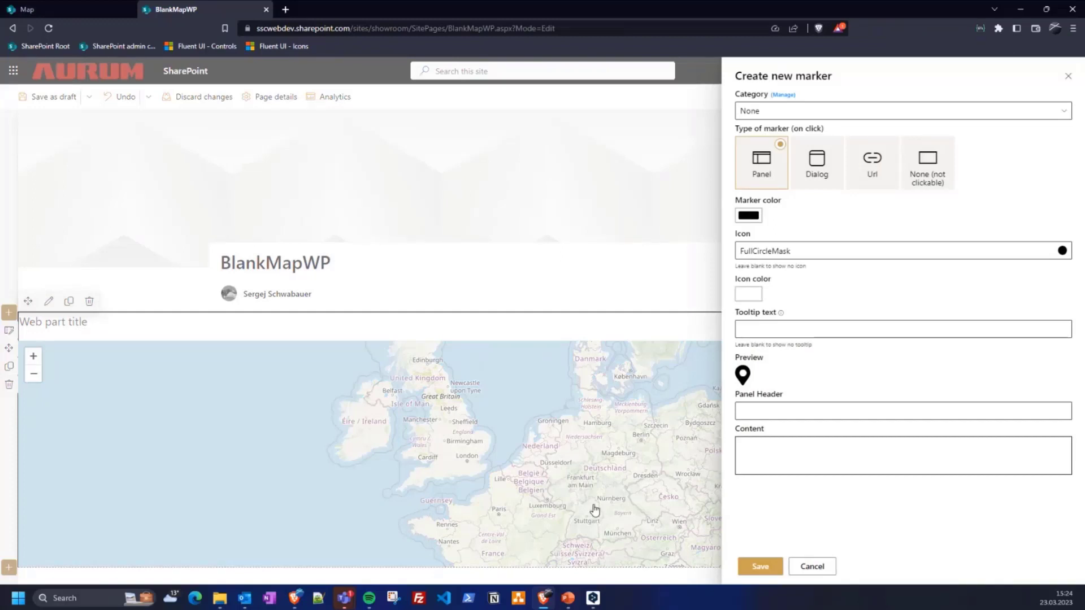
# Keep category None and try the marker types, leaving it on Panel
pyautogui.click(794, 120)
pyautogui.click(796, 121)
pyautogui.click(814, 172)
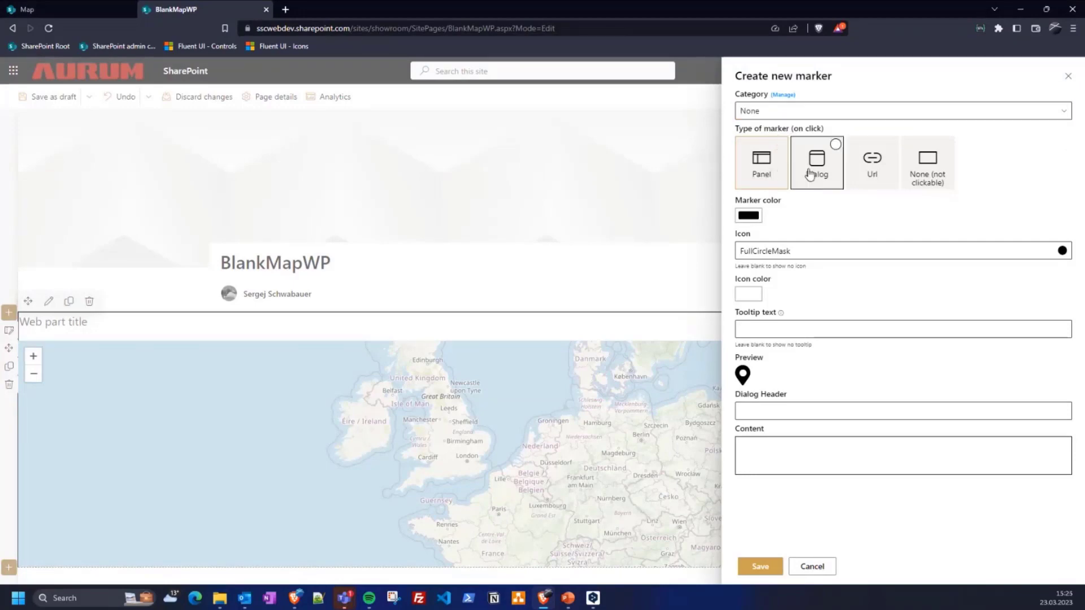
pyautogui.click(857, 169)
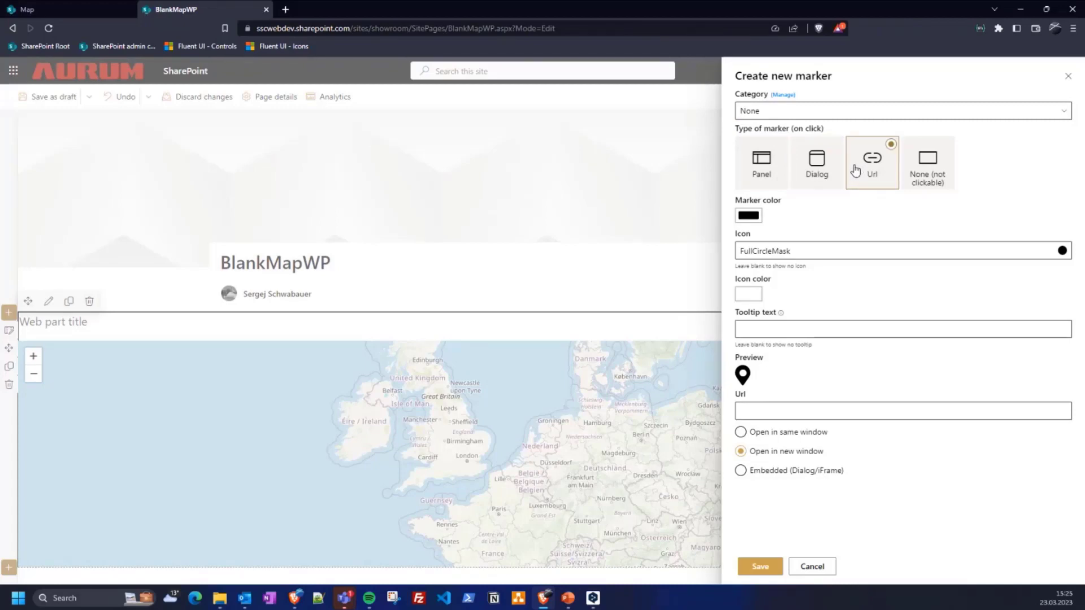
pyautogui.click(917, 174)
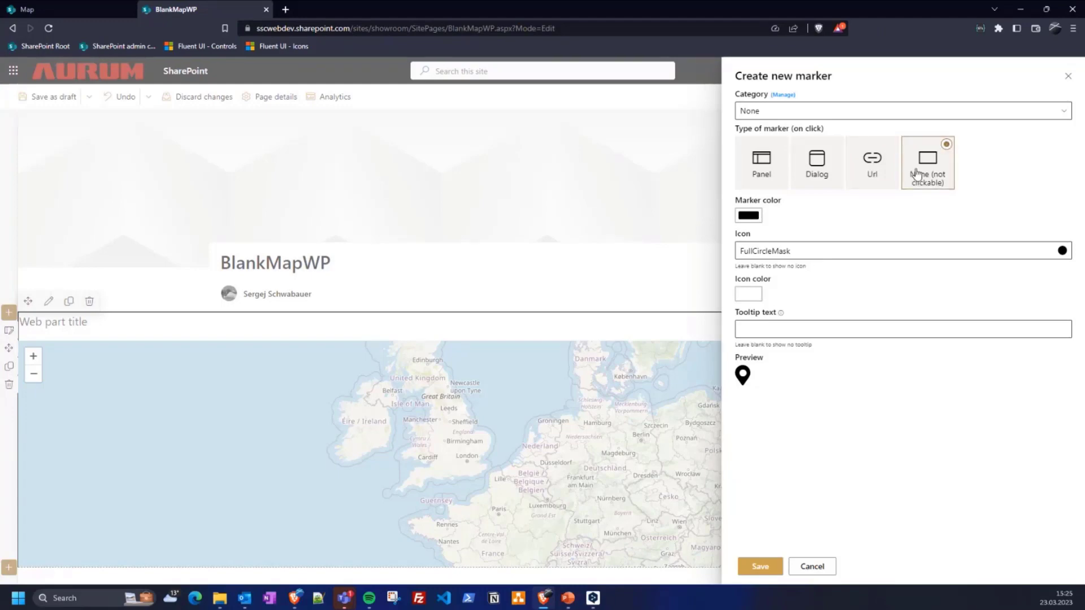
pyautogui.click(763, 161)
# Set the marker colour to red and the icon to TestBeaker
pyautogui.click(749, 215)
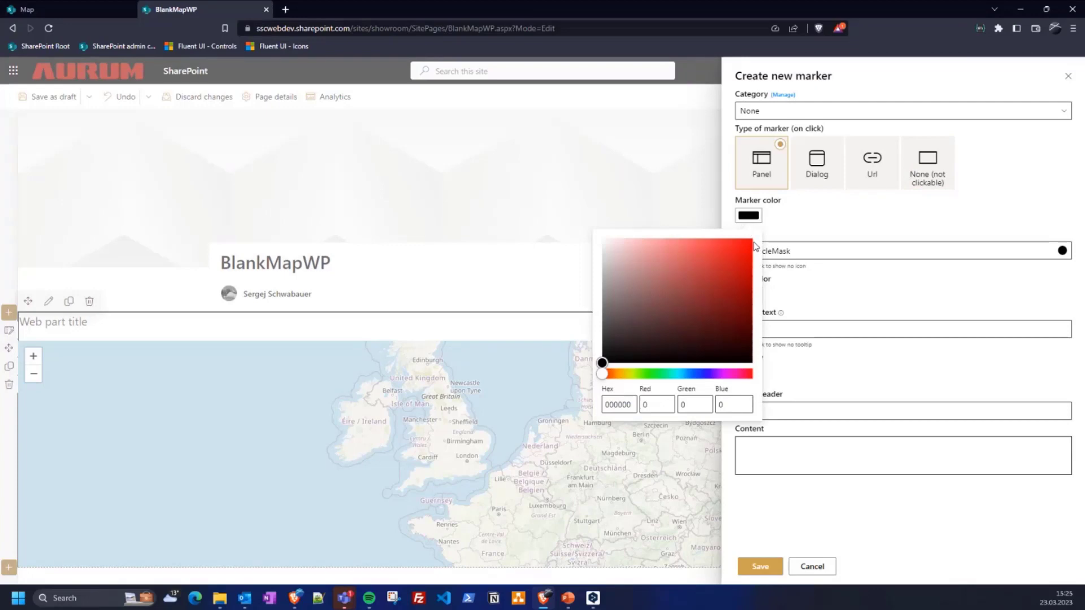
pyautogui.click(752, 242)
pyautogui.click(805, 250)
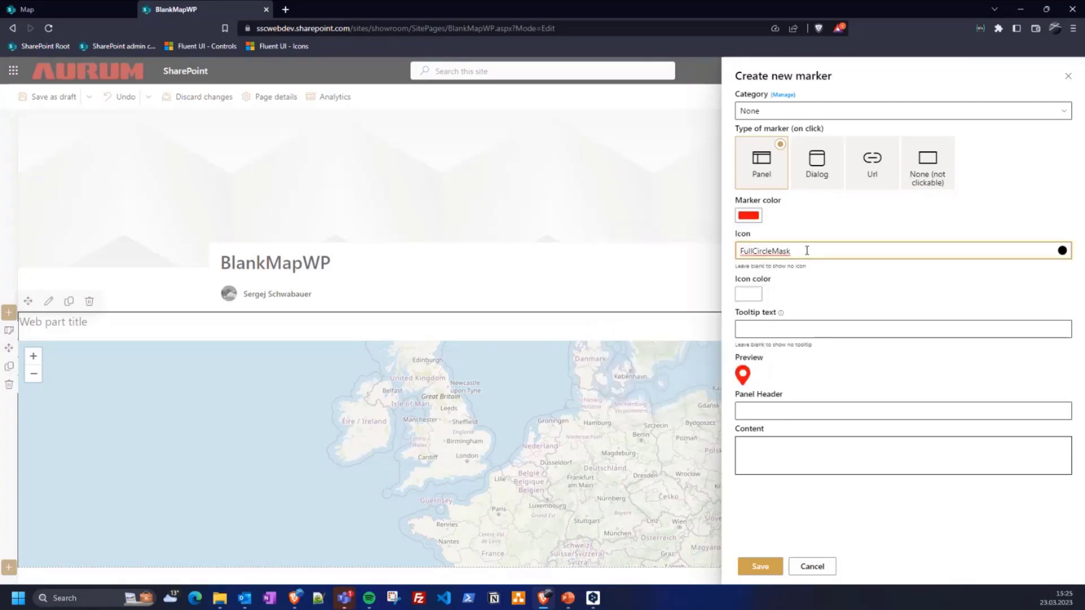
pyautogui.moveTo(806, 250); pyautogui.dragTo(724, 254)
pyautogui.write('testz')
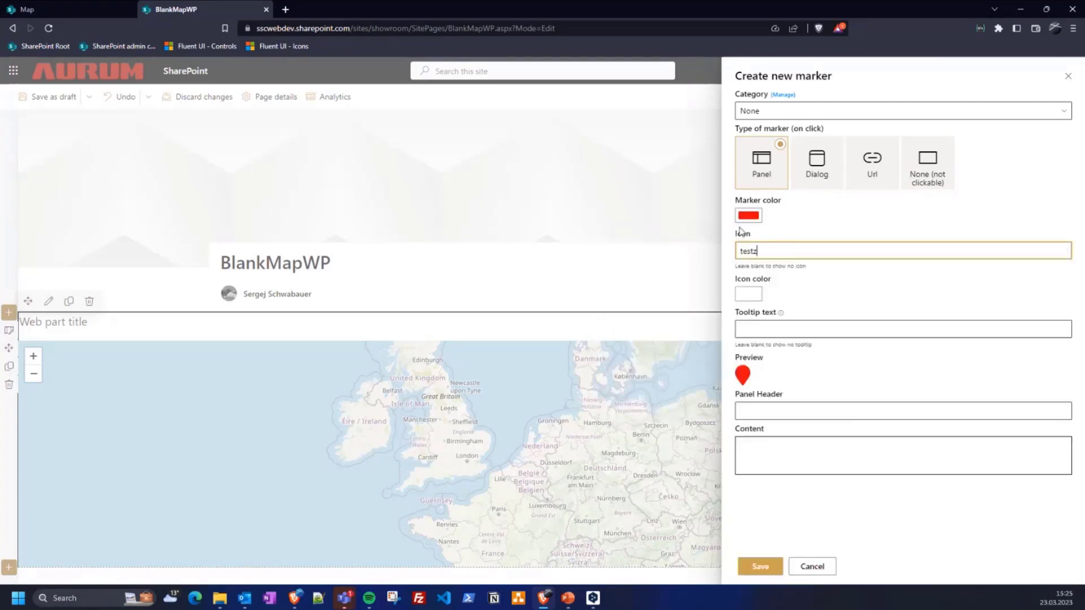
pyautogui.press('BackSpace')
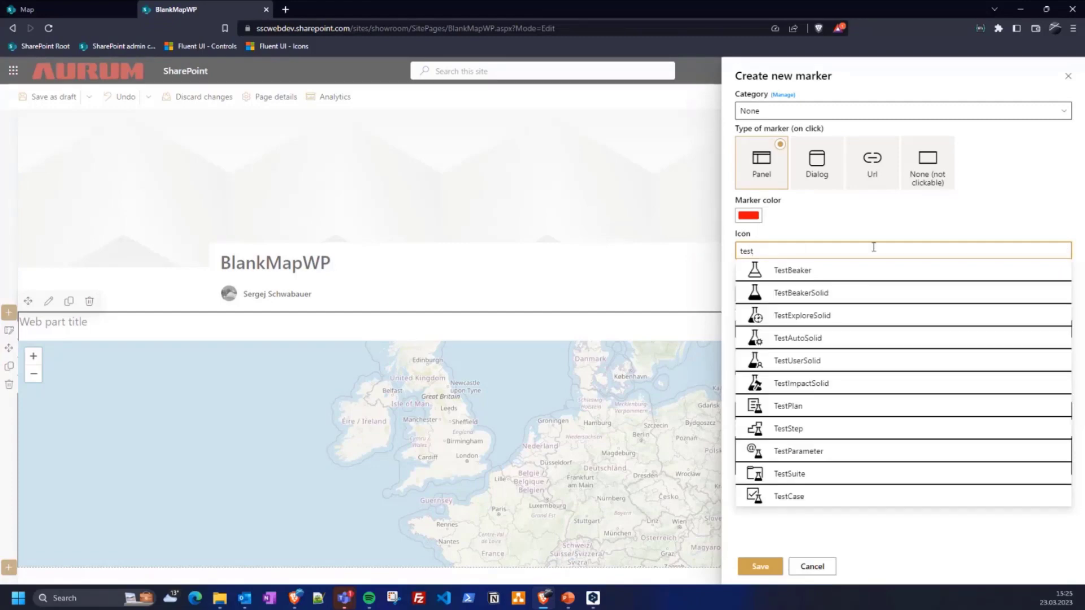
pyautogui.click(796, 272)
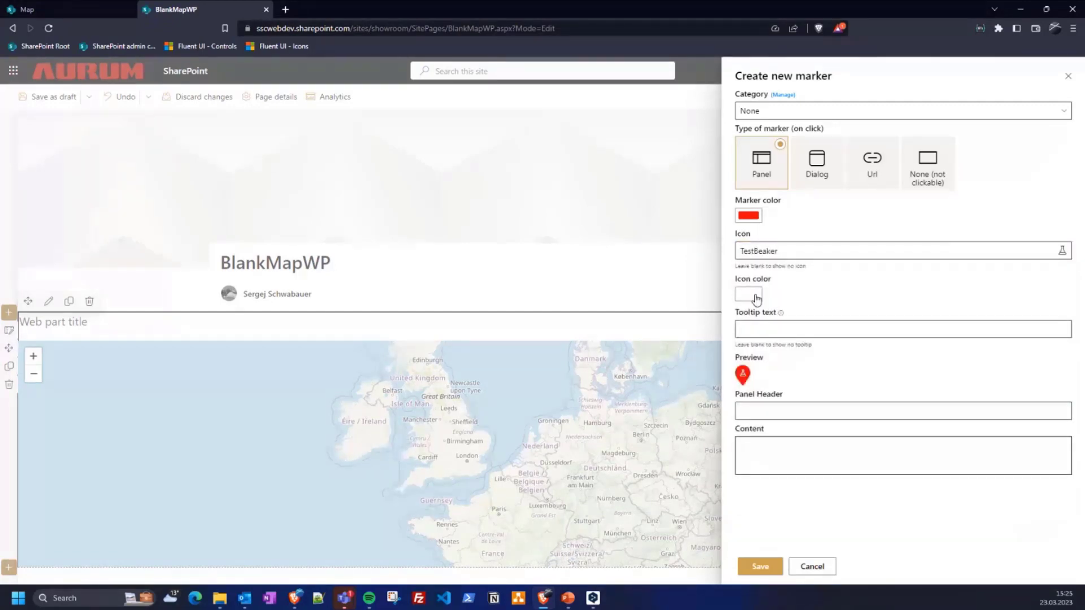
# Give the marker a dark icon colour and tooltip text 123
pyautogui.click(756, 298)
pyautogui.click(741, 423)
pyautogui.click(814, 379)
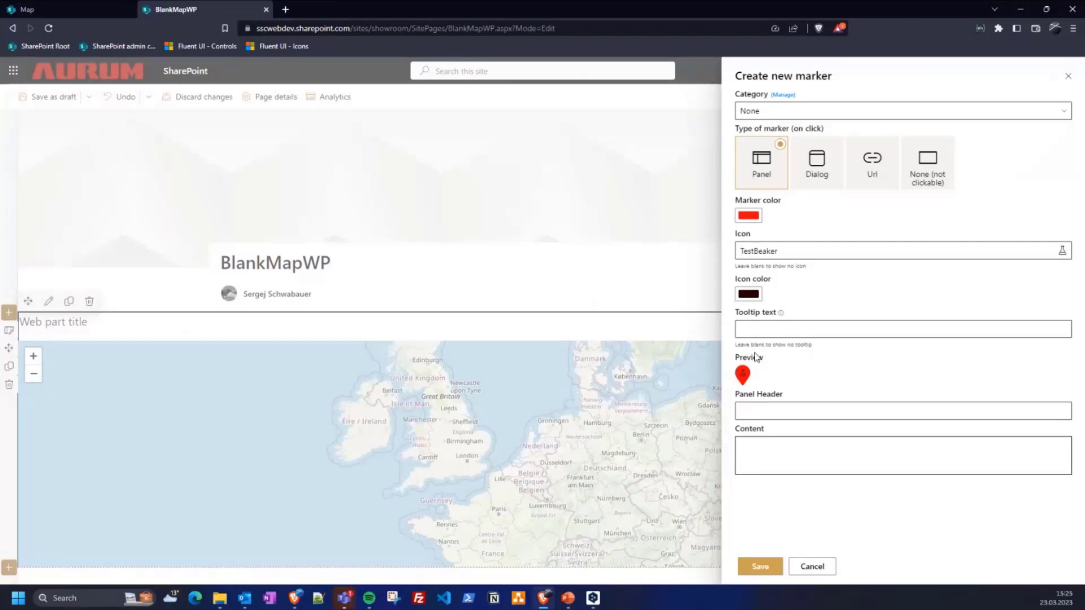
pyautogui.click(770, 328)
pyautogui.write('123')
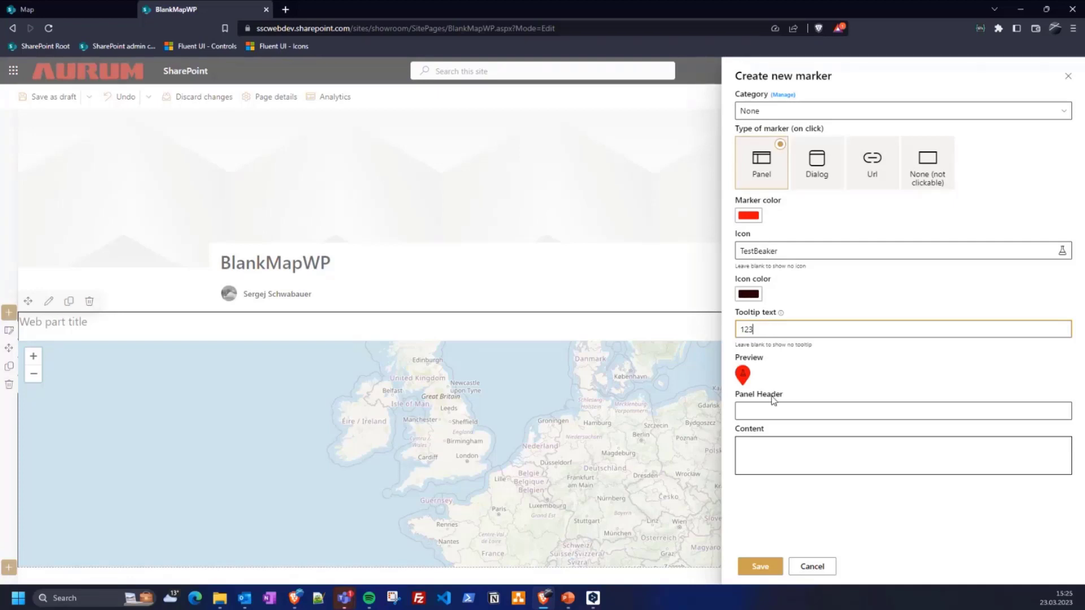
pyautogui.click(773, 411)
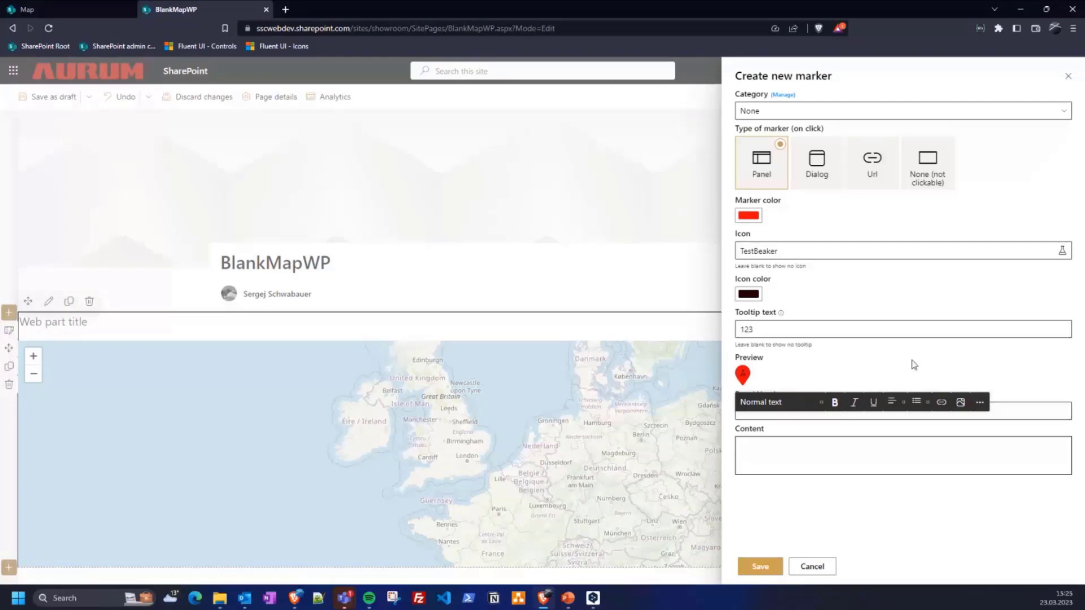
# Make it a Url marker that opens in a new window rather than a dialog
pyautogui.click(827, 159)
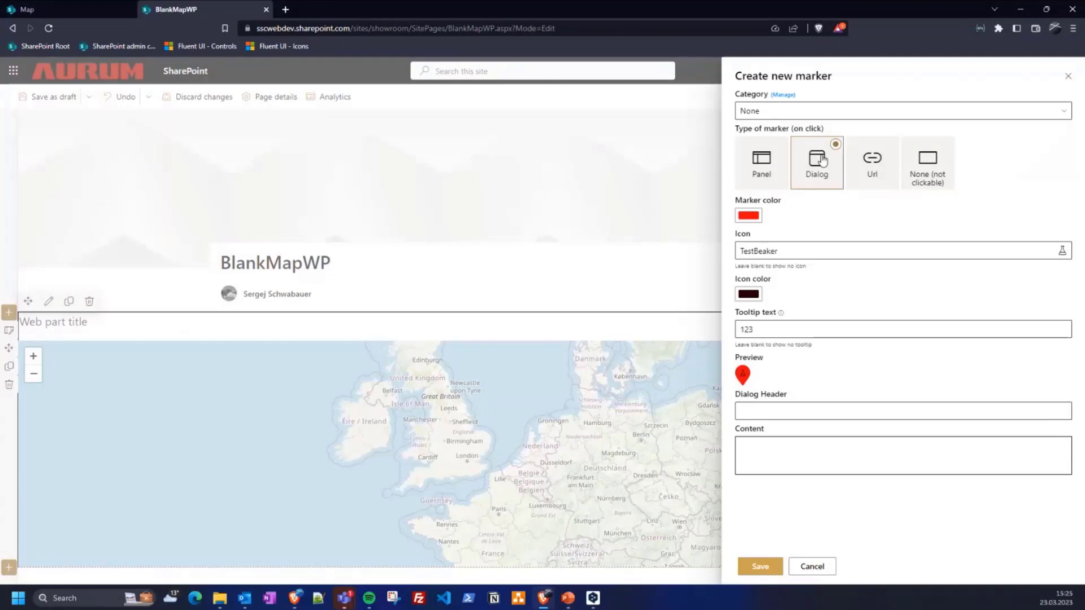
pyautogui.click(882, 174)
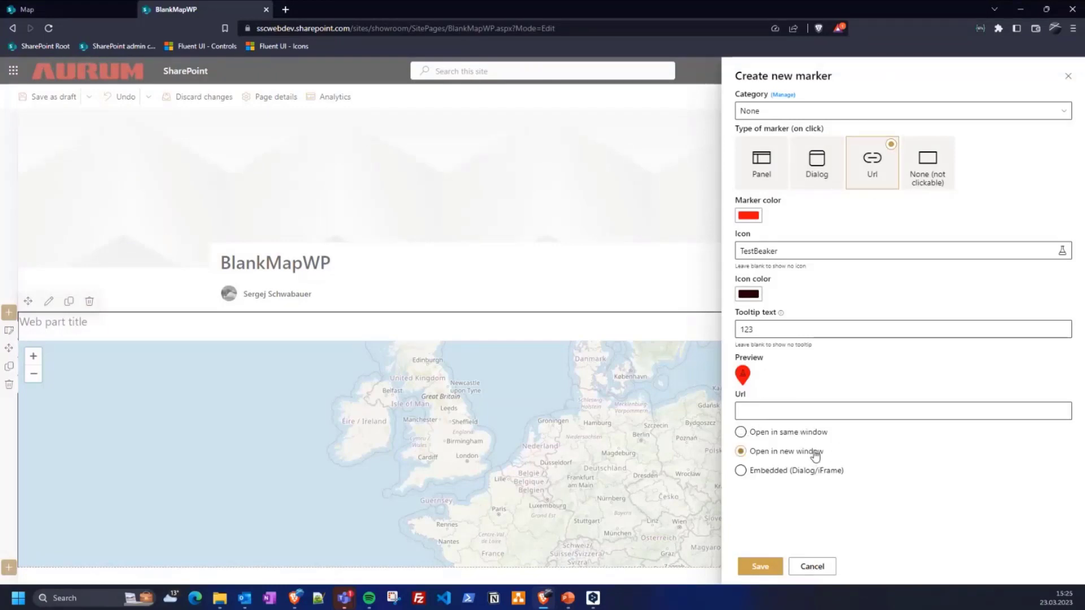
pyautogui.click(776, 477)
pyautogui.click(773, 468)
# Create a new marker category named Cat1
pyautogui.click(783, 95)
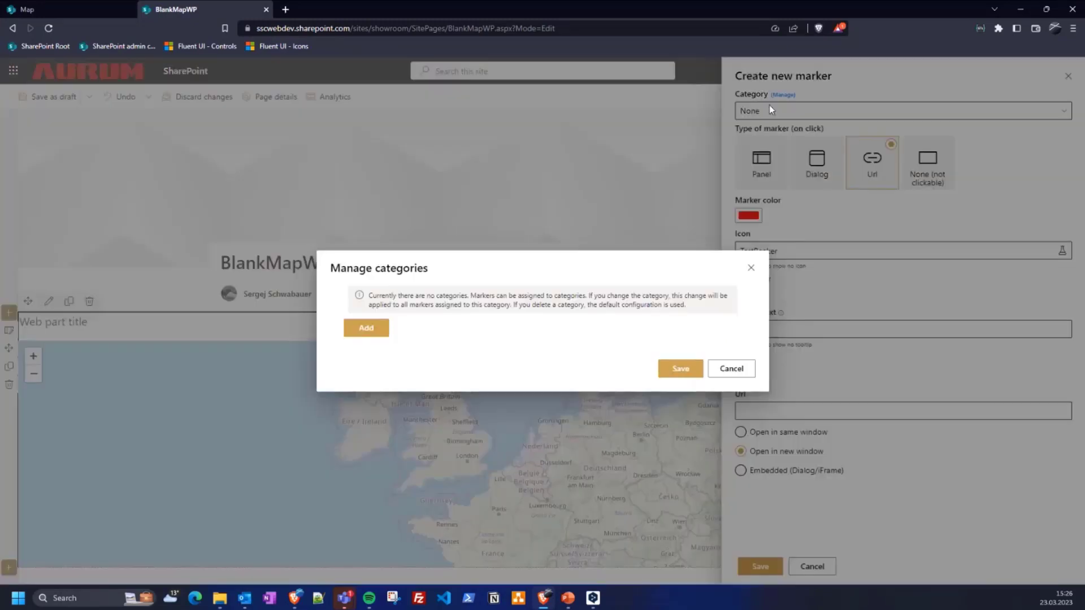
pyautogui.click(376, 336)
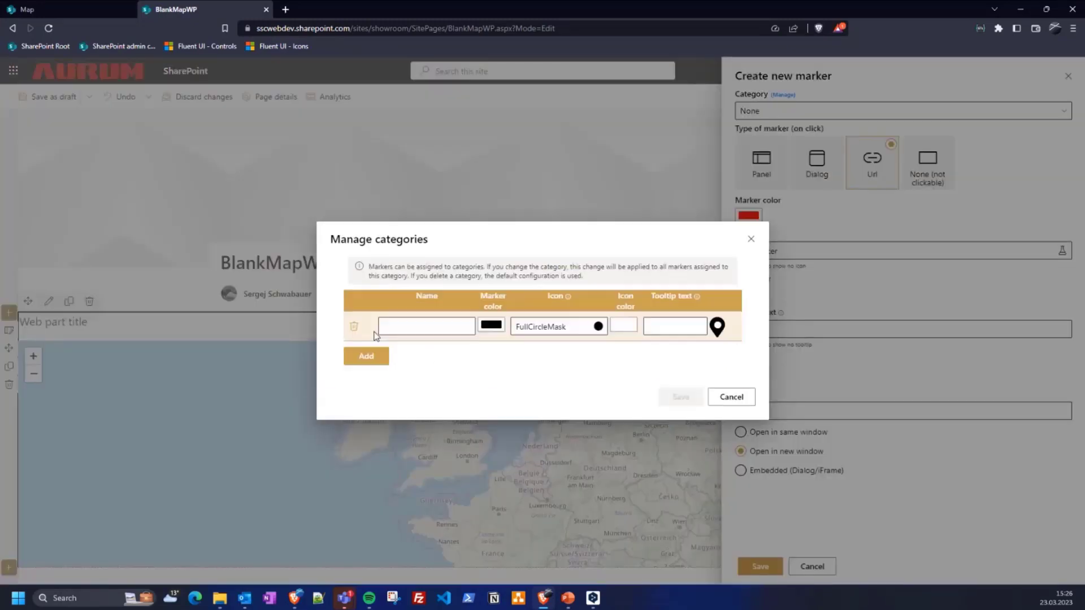
pyautogui.click(410, 320)
pyautogui.write('Cat1')
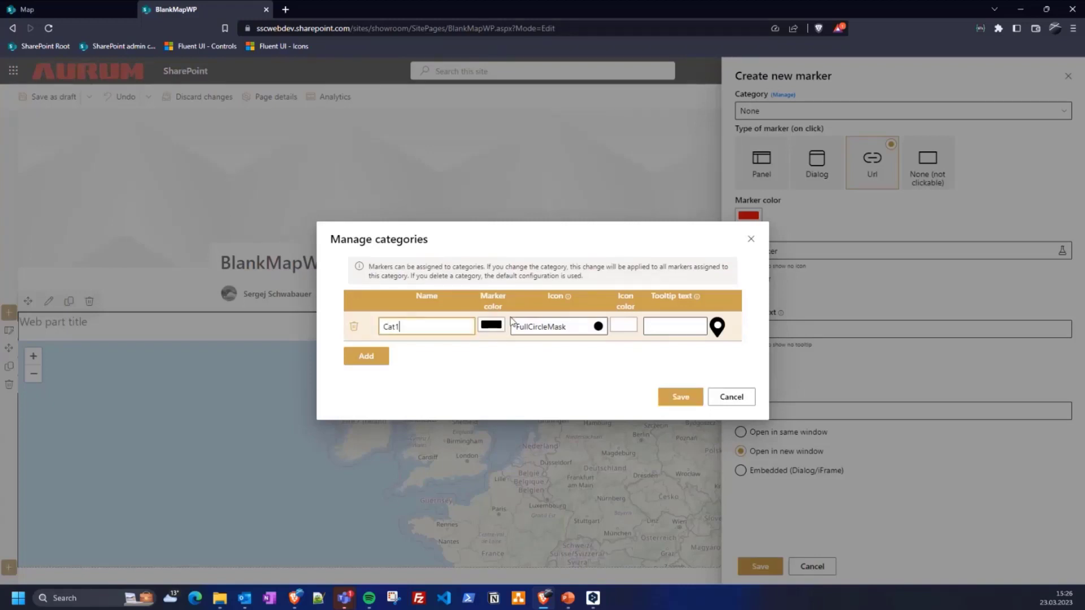
pyautogui.click(694, 399)
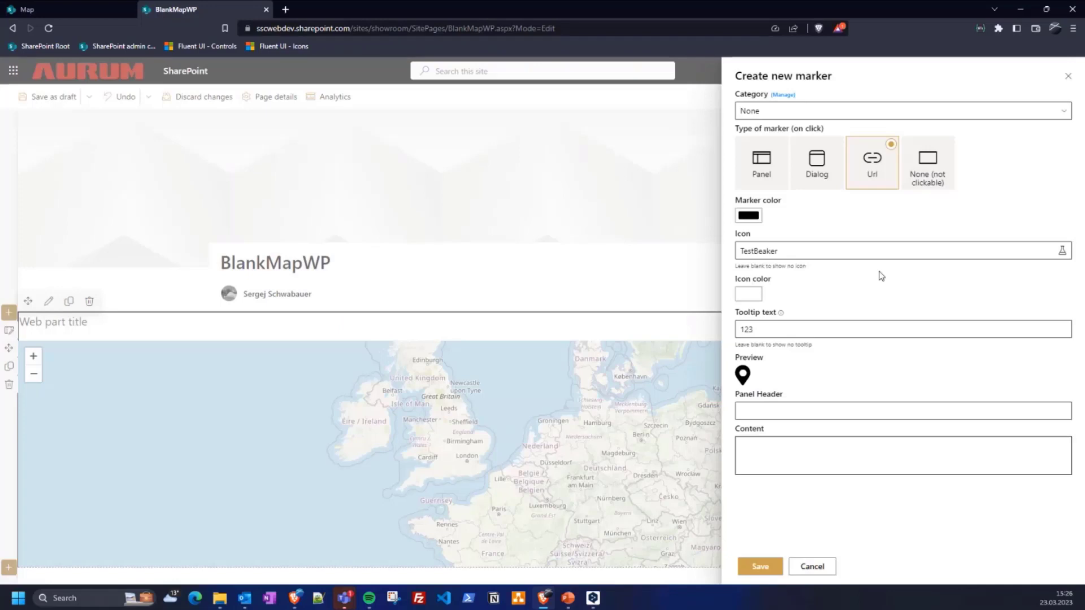
# Assign the marker to Cat1 and save it
pyautogui.click(808, 112)
pyautogui.click(779, 152)
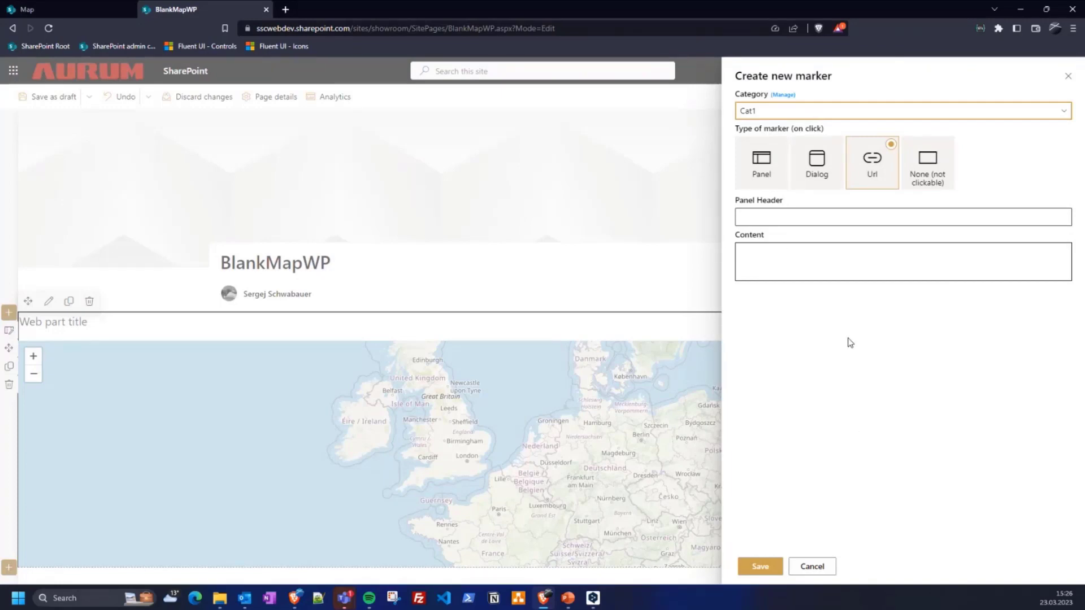
pyautogui.click(772, 574)
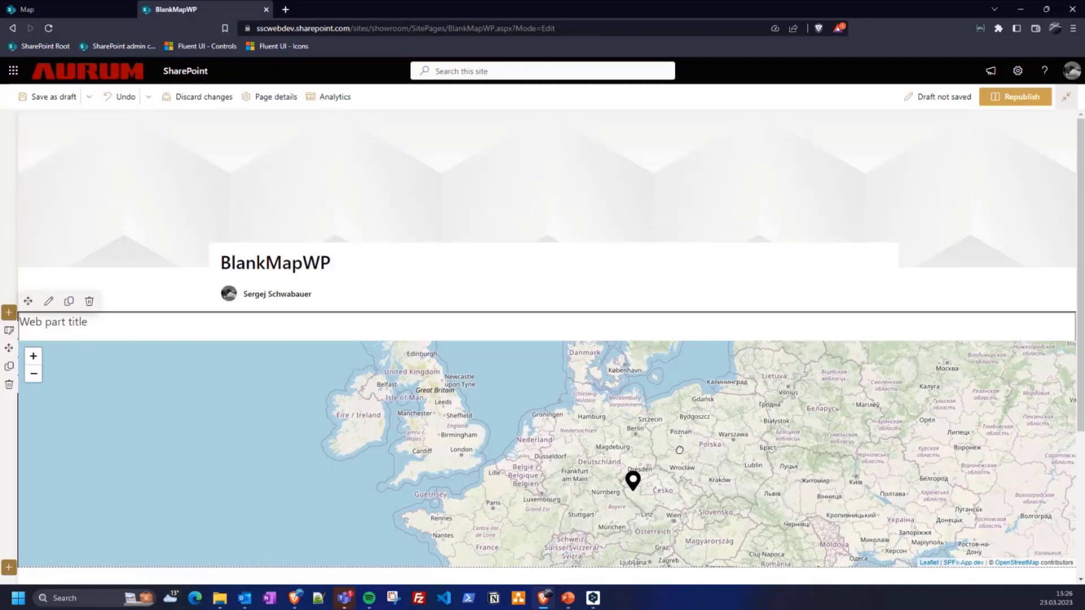
# Add a Cat1 marker near Frankfurt and save it
pyautogui.moveTo(703, 476); pyautogui.dragTo(661, 406)
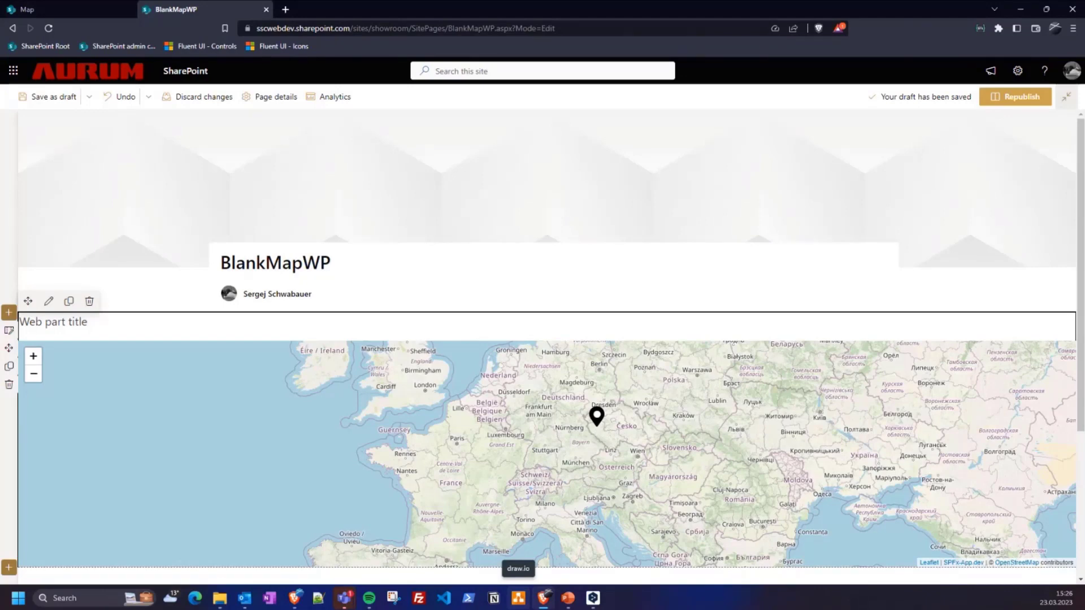
pyautogui.rightClick(529, 411)
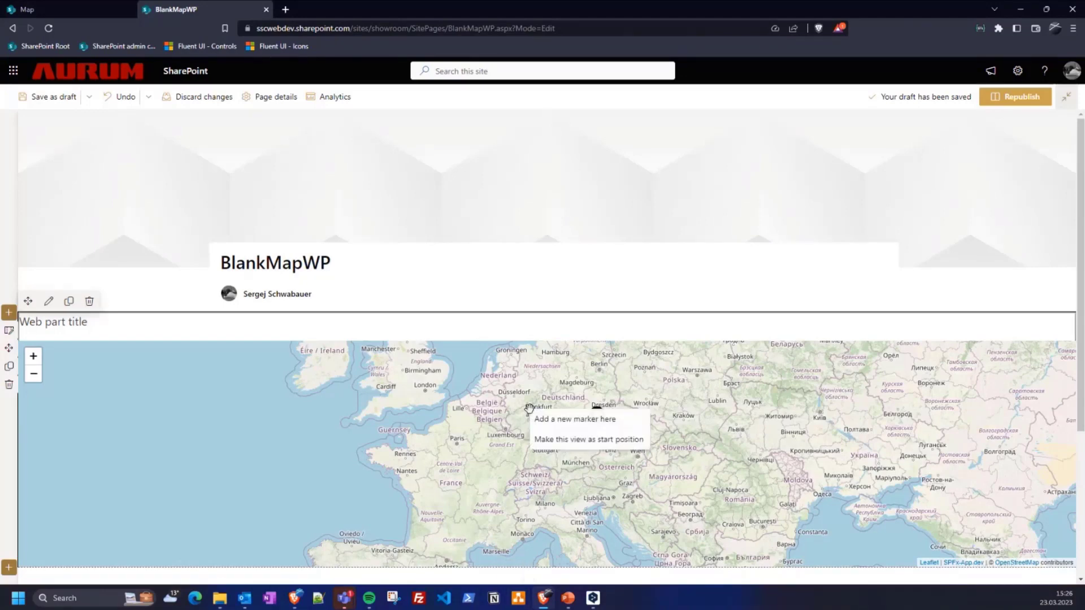
pyautogui.click(542, 420)
pyautogui.click(750, 110)
pyautogui.click(753, 149)
pyautogui.click(760, 566)
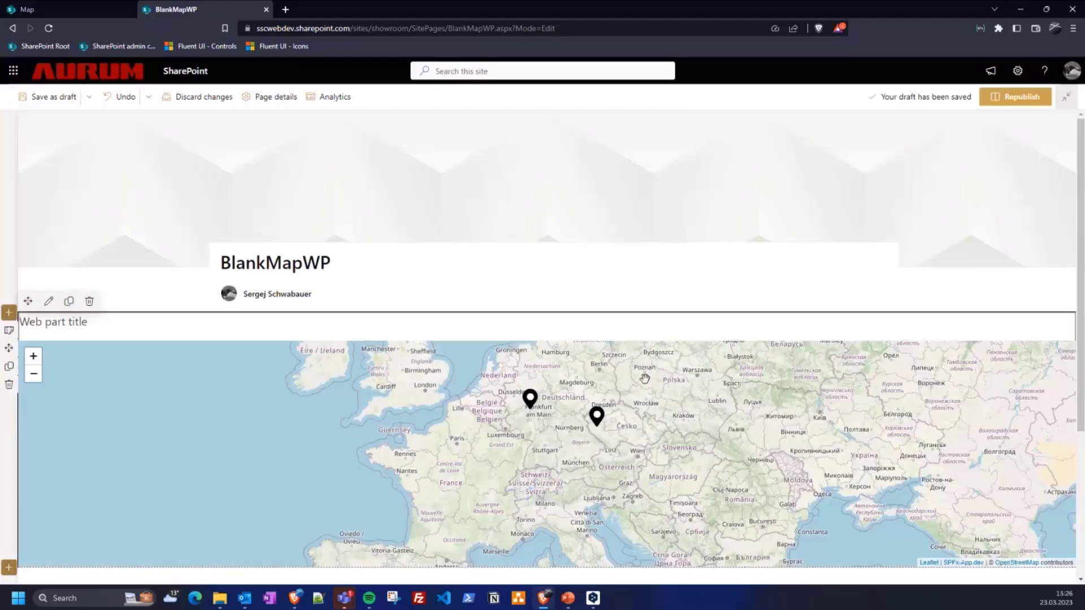
# Add another Cat1 marker near Poznań and save it
pyautogui.click(644, 378)
pyautogui.click(828, 110)
pyautogui.click(763, 152)
pyautogui.click(758, 565)
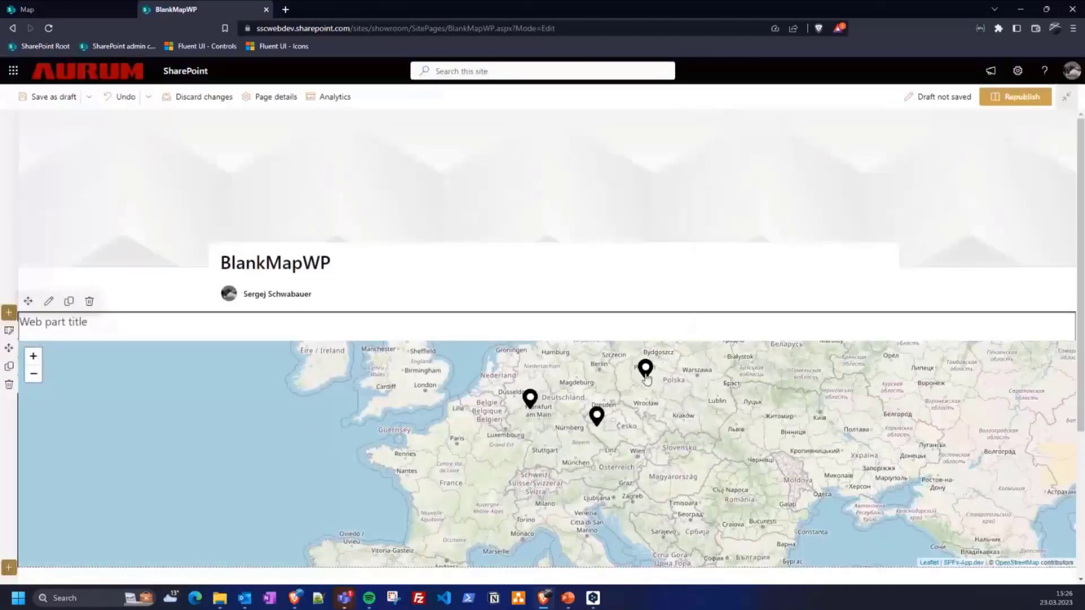
# From the Poznań marker, set Cat1's marker colour to red f70c0c and save the category
pyautogui.click(645, 376)
pyautogui.click(783, 95)
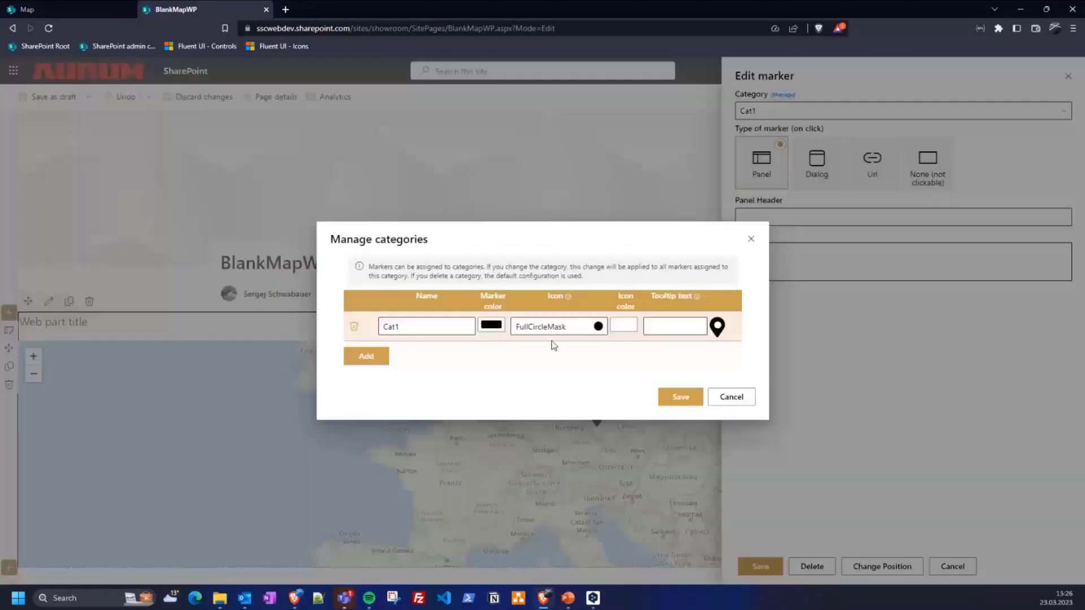
pyautogui.click(487, 326)
pyautogui.click(629, 351)
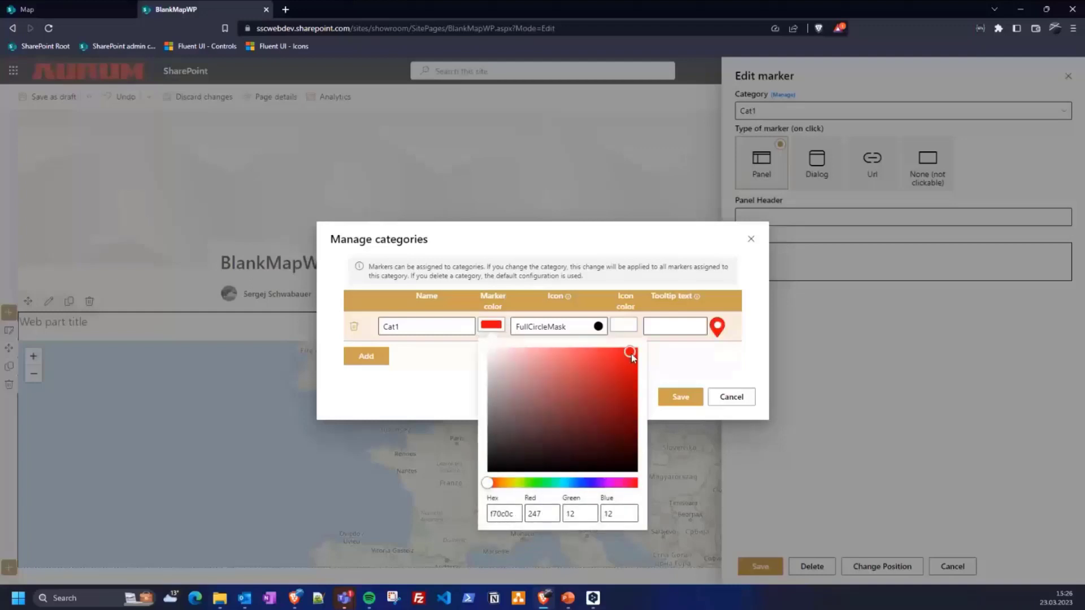
pyautogui.click(681, 397)
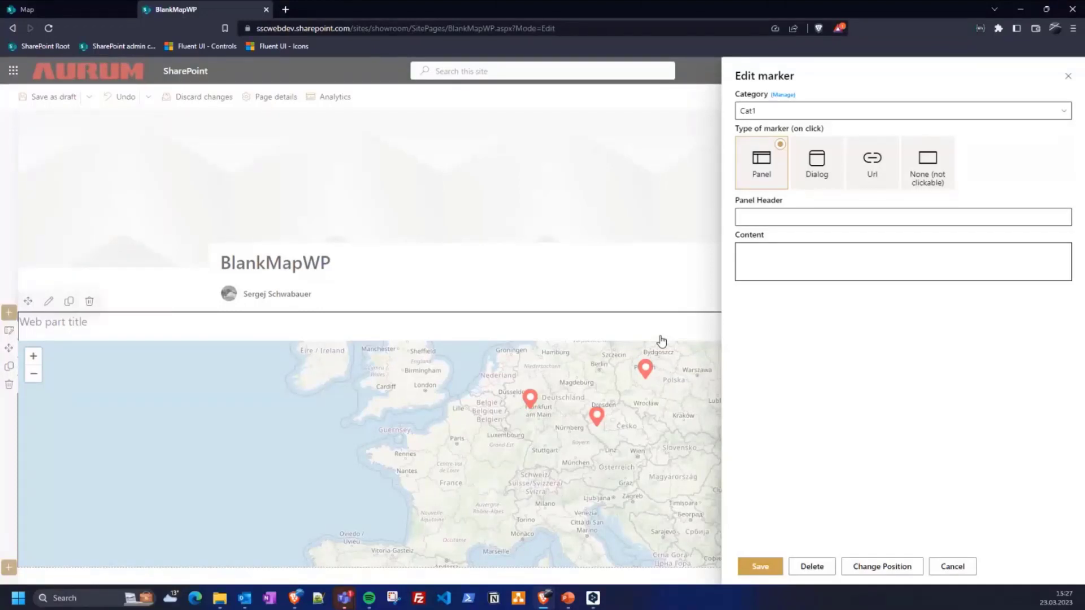
# Save the marker, then reposition the Poland marker to near Berlin
pyautogui.click(769, 572)
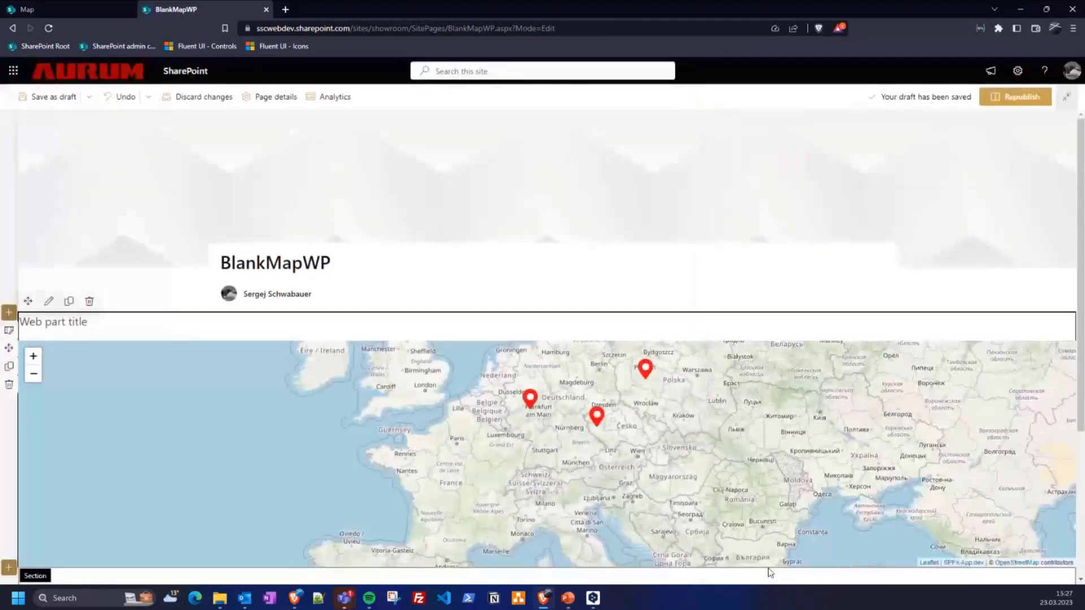
pyautogui.moveTo(621, 402); pyautogui.dragTo(593, 431)
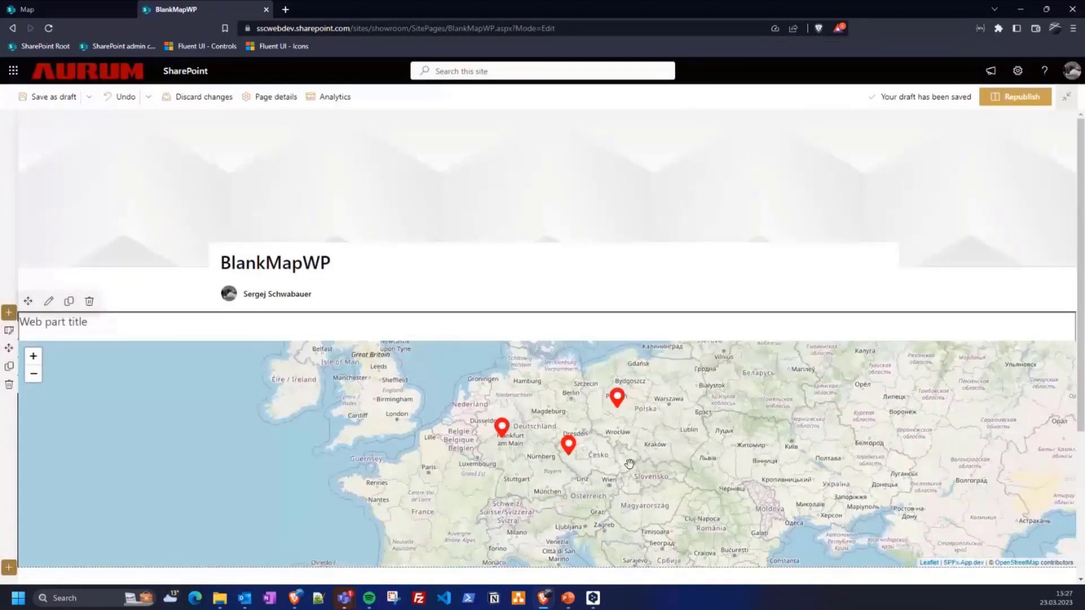
pyautogui.click(617, 398)
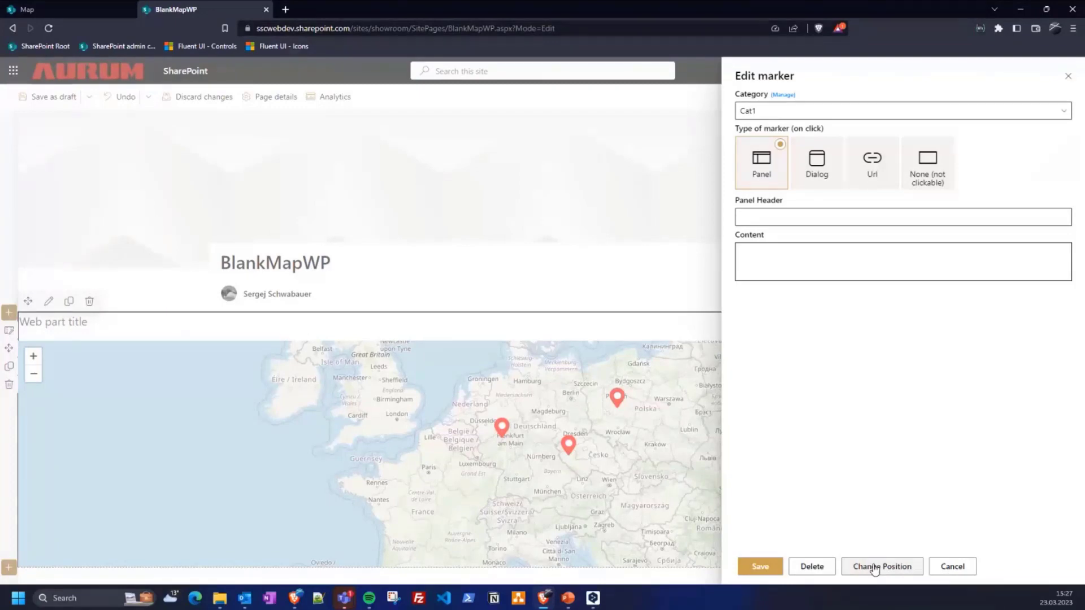
pyautogui.click(874, 567)
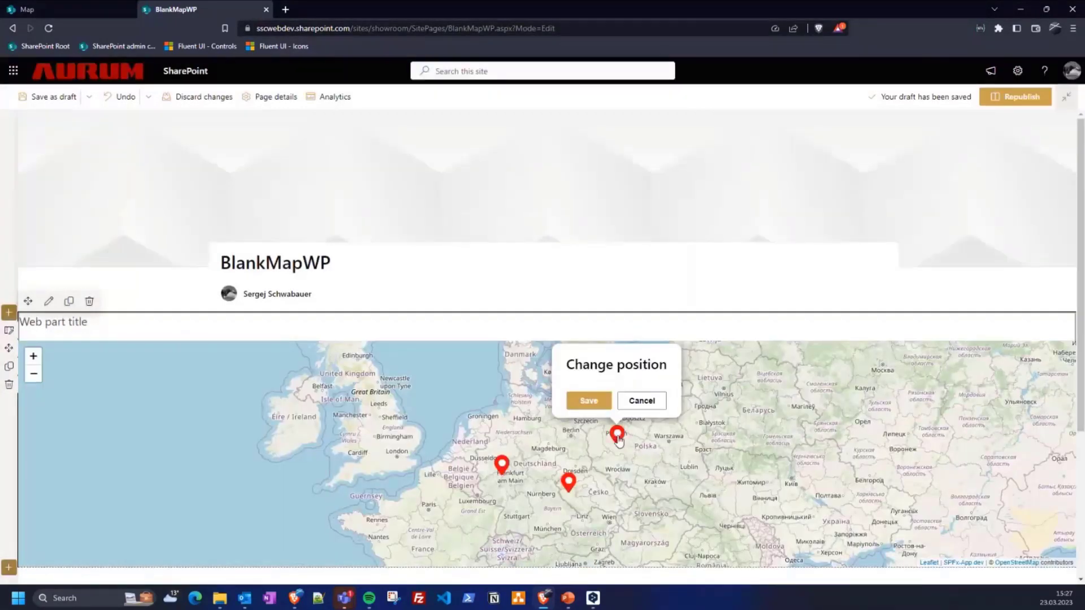
pyautogui.moveTo(610, 438)
pyautogui.mouseDown()
pyautogui.moveTo(672, 490)
pyautogui.moveTo(602, 522)
pyautogui.moveTo(572, 437)
pyautogui.mouseUp()
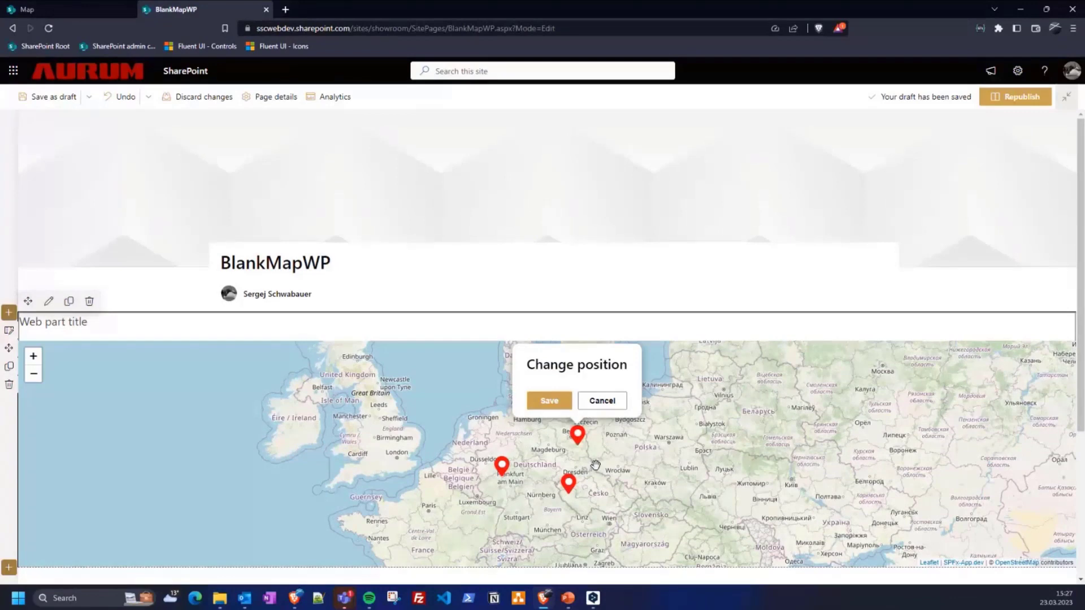
pyautogui.click(553, 406)
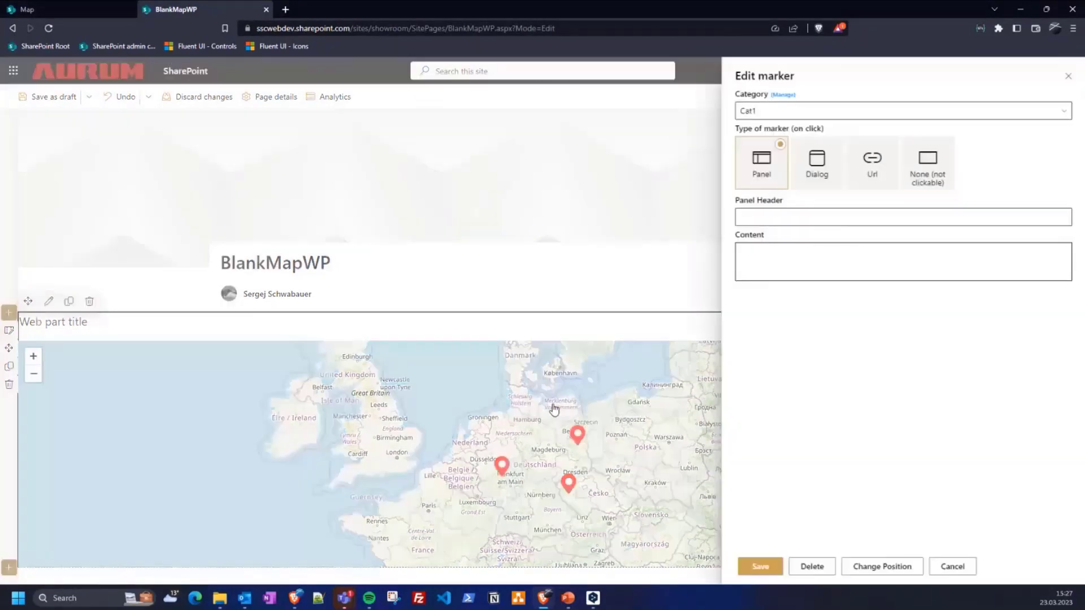
# Try moving the Berlin marker toward Luxembourg, cancel the move, and save the marker
pyautogui.click(882, 566)
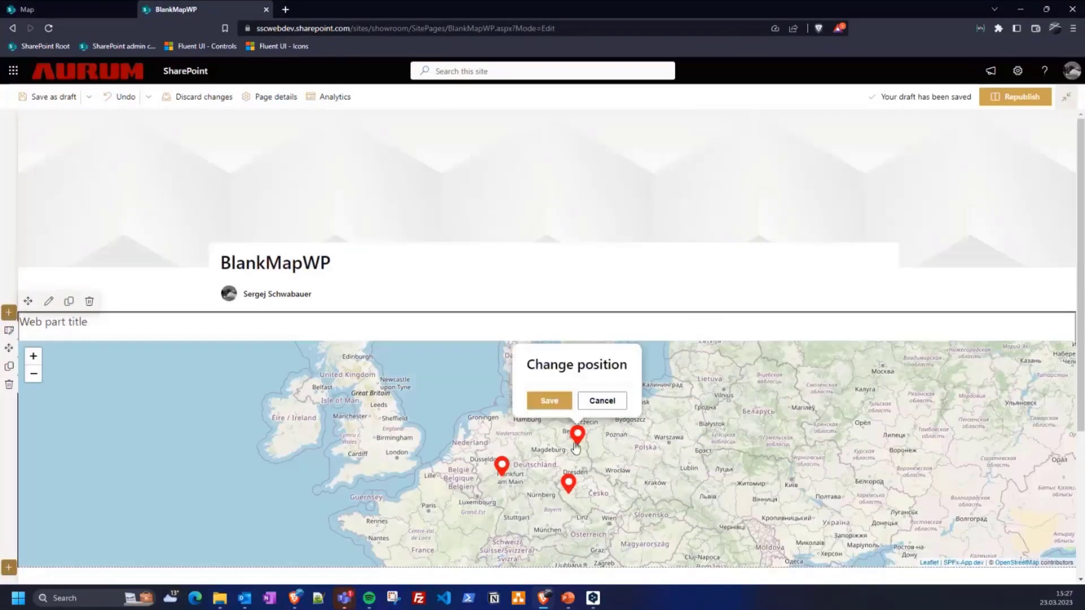
pyautogui.moveTo(577, 435)
pyautogui.mouseDown()
pyautogui.moveTo(514, 472)
pyautogui.moveTo(496, 506)
pyautogui.mouseUp()
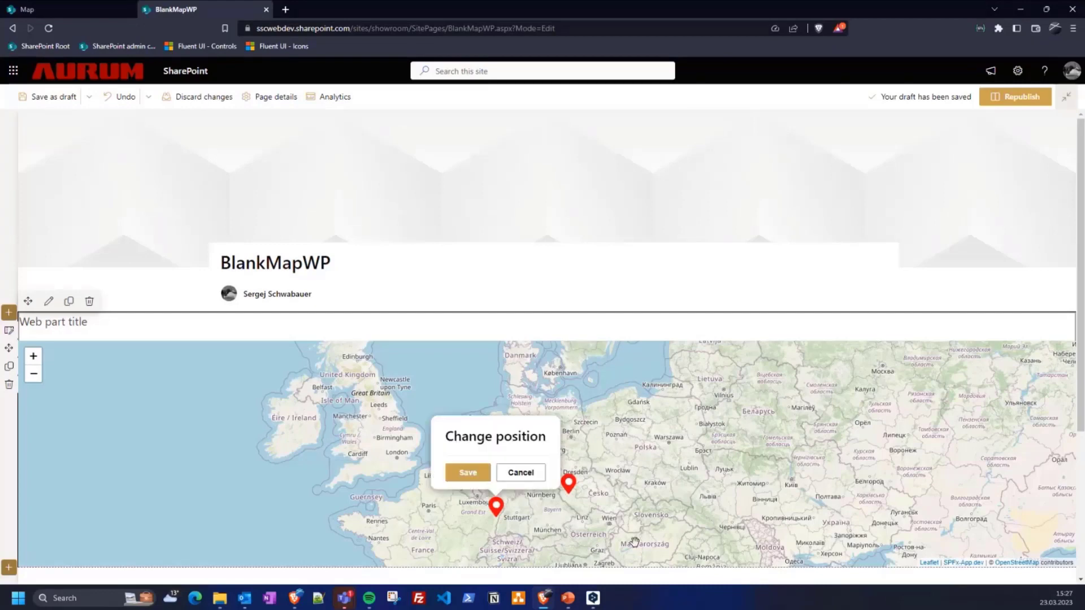
pyautogui.click(520, 472)
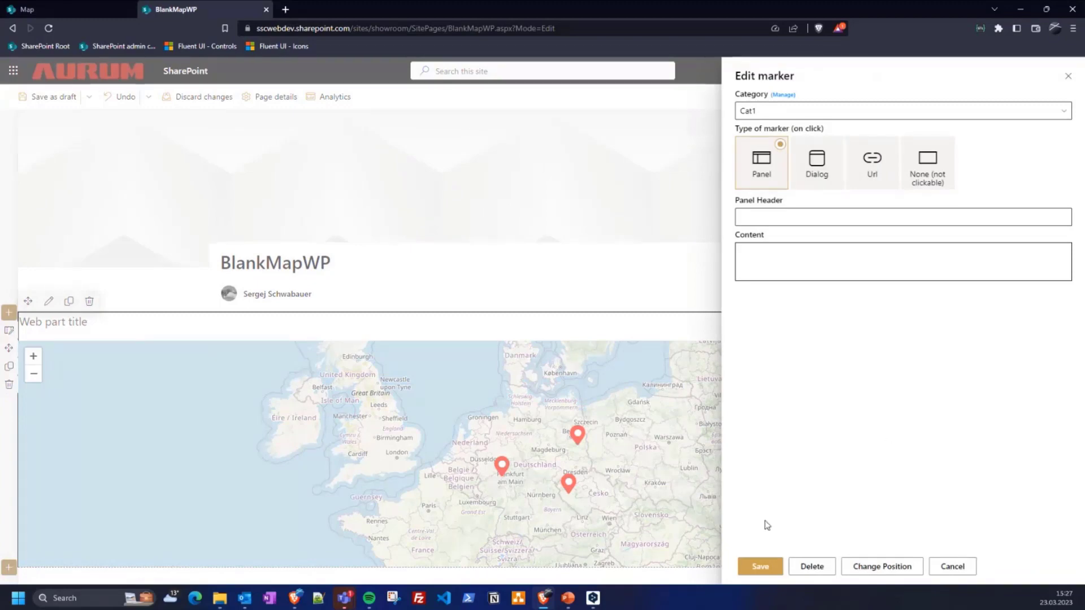
pyautogui.click(755, 569)
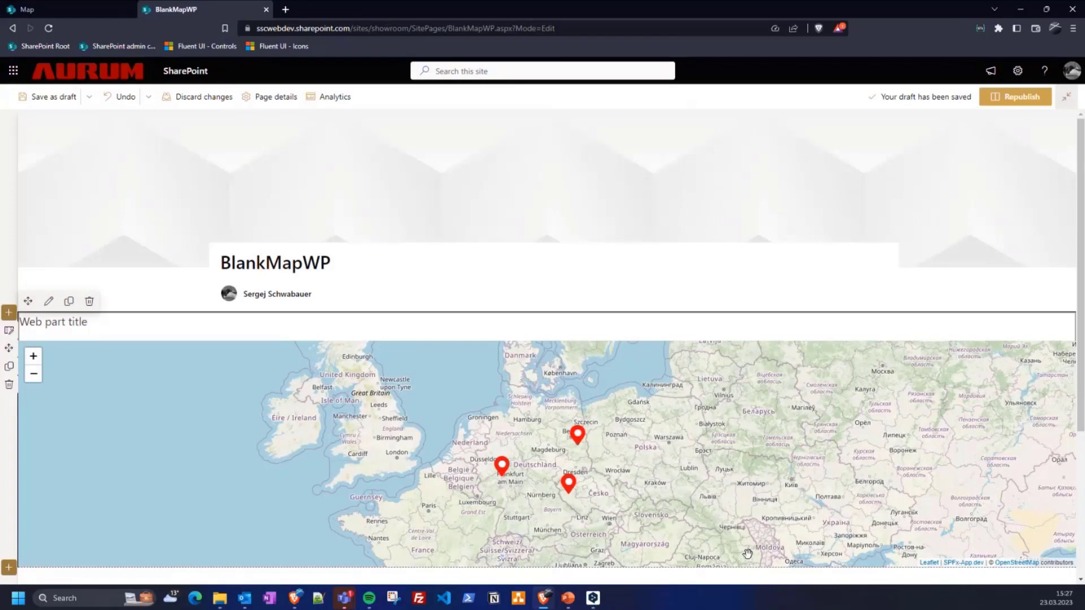
# Open the map web part's settings and test the marker hover tooltip, leaving it off
pyautogui.click(48, 303)
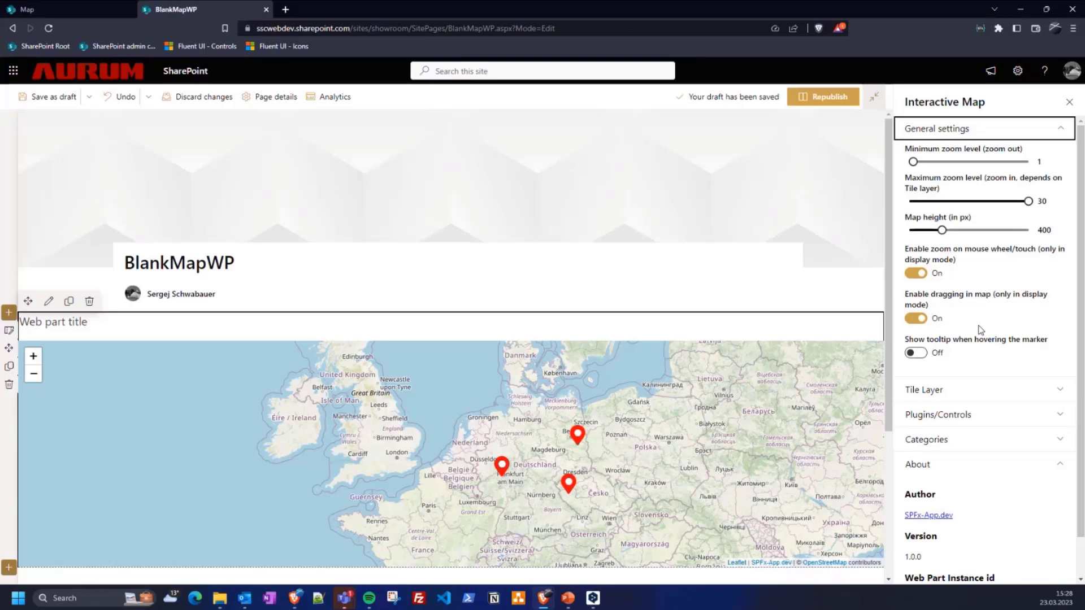
pyautogui.click(914, 354)
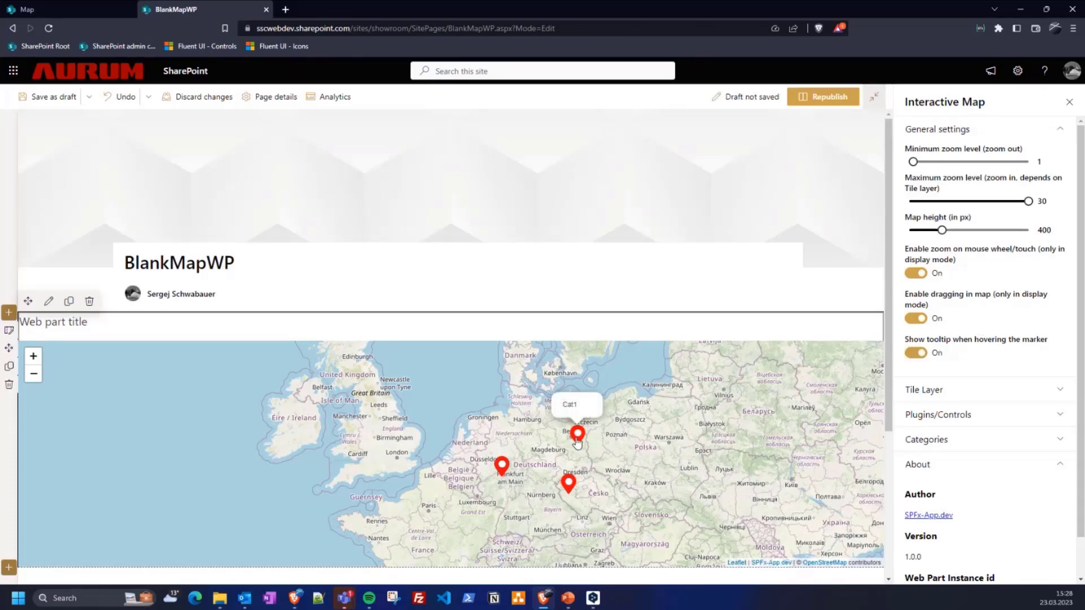
pyautogui.click(914, 354)
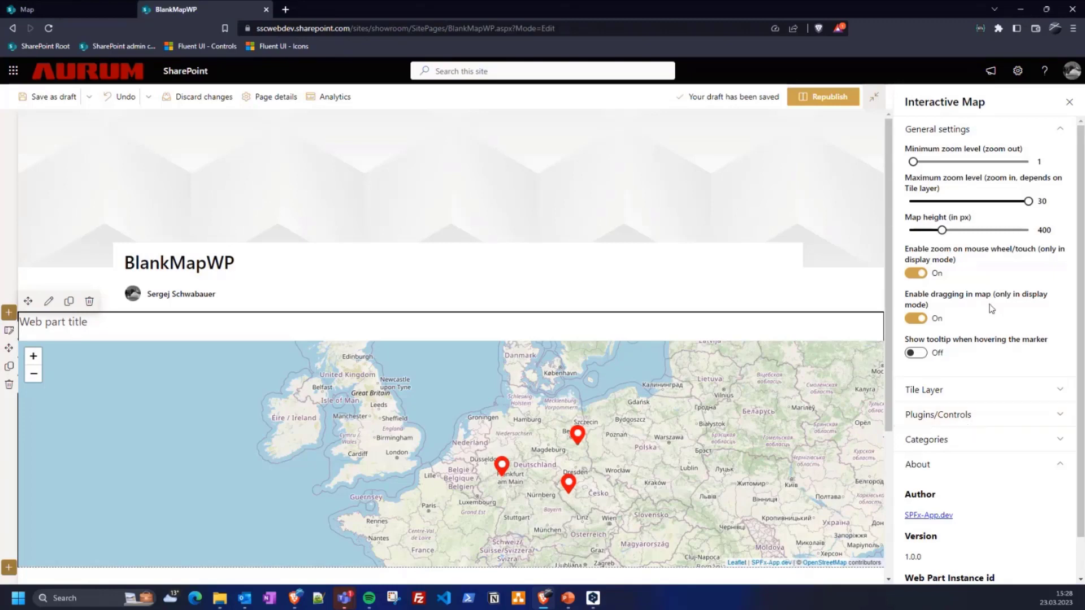
# Collapse General settings, expand Tile Layer, and open the tile provider catalogue in a new tab
pyautogui.click(955, 129)
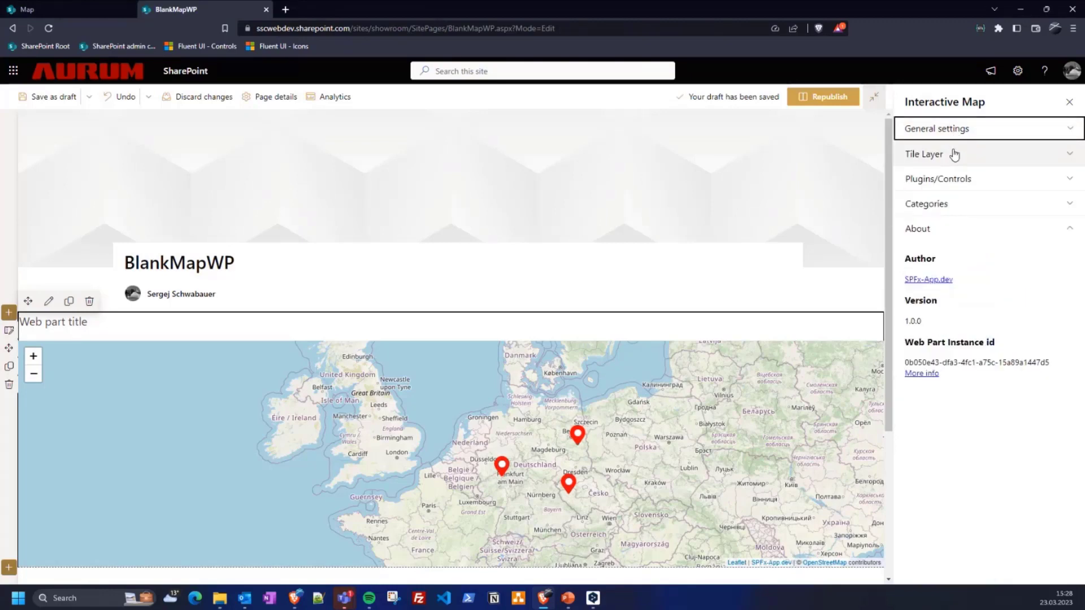
pyautogui.click(955, 153)
pyautogui.click(954, 154)
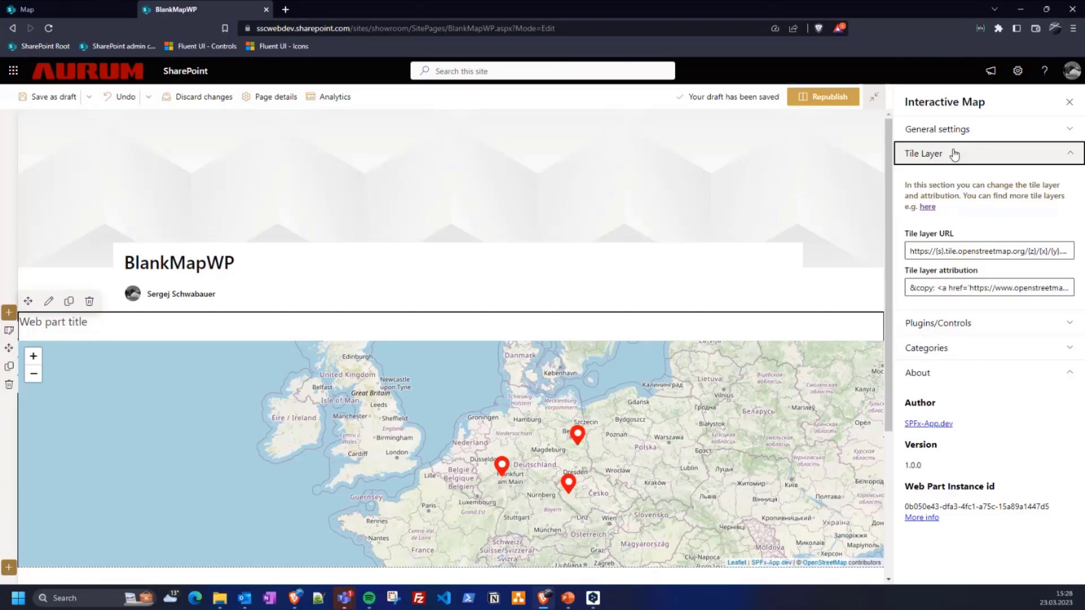
pyautogui.middleClick(927, 206)
pyautogui.click(355, 7)
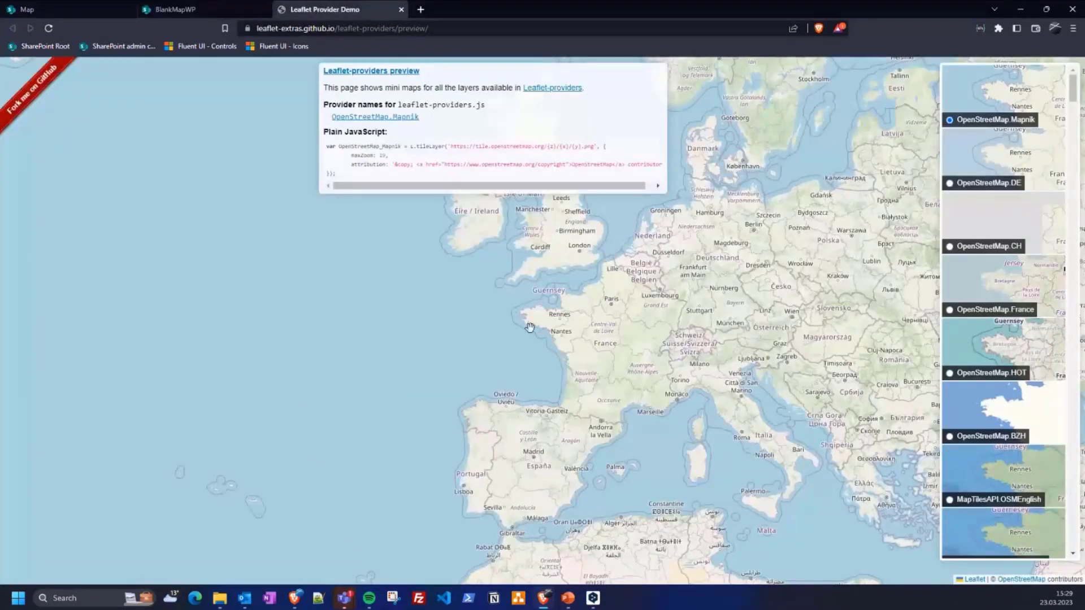
pyautogui.scroll(-4, 996, 388)
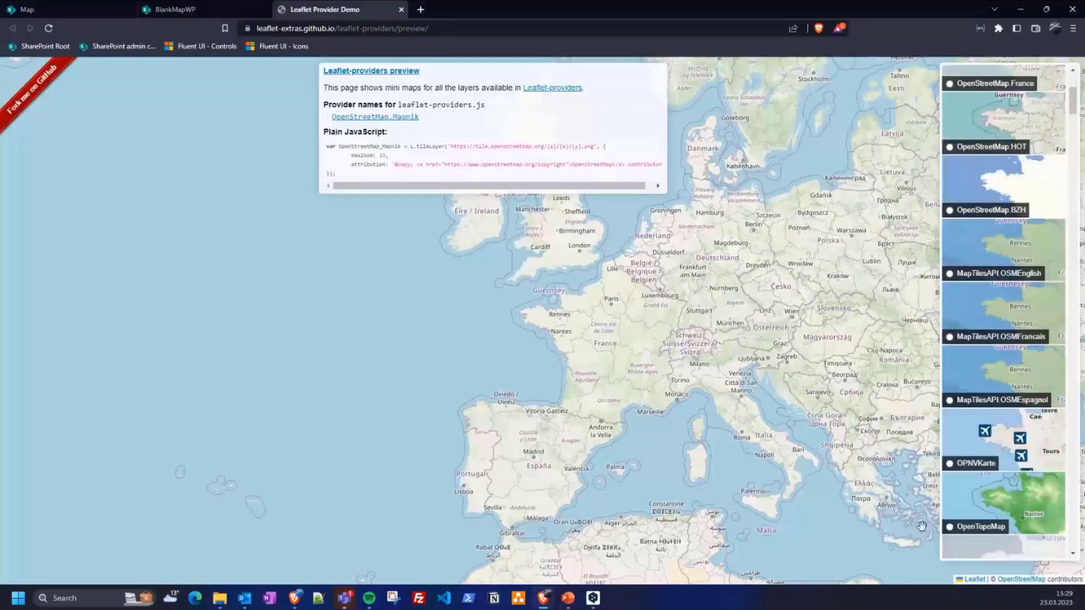
pyautogui.click(988, 528)
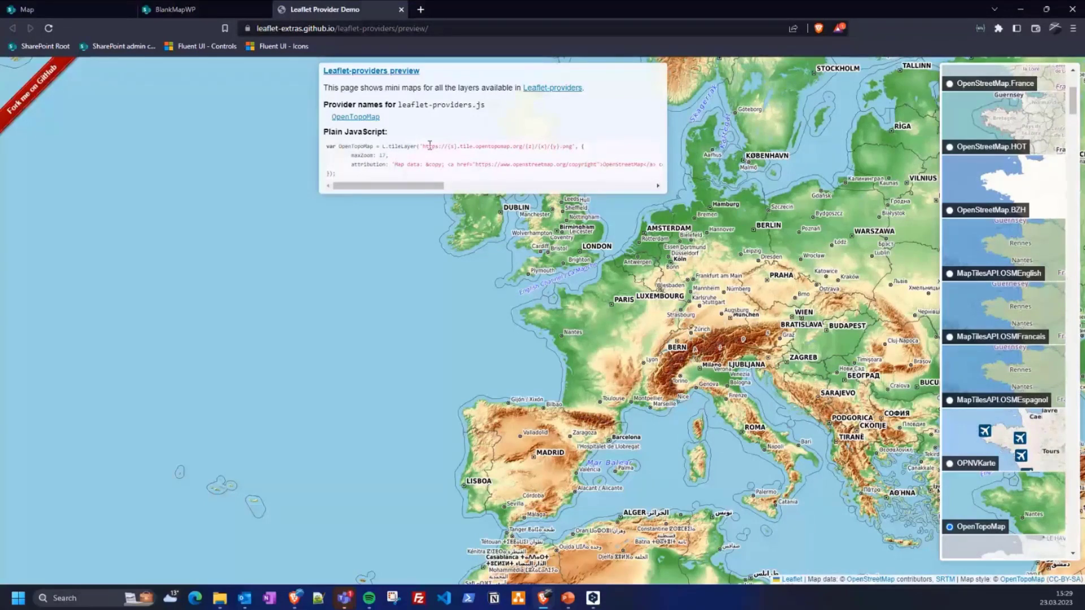
pyautogui.moveTo(422, 147); pyautogui.dragTo(574, 149)
pyautogui.hotkey('ctrl', 'c')
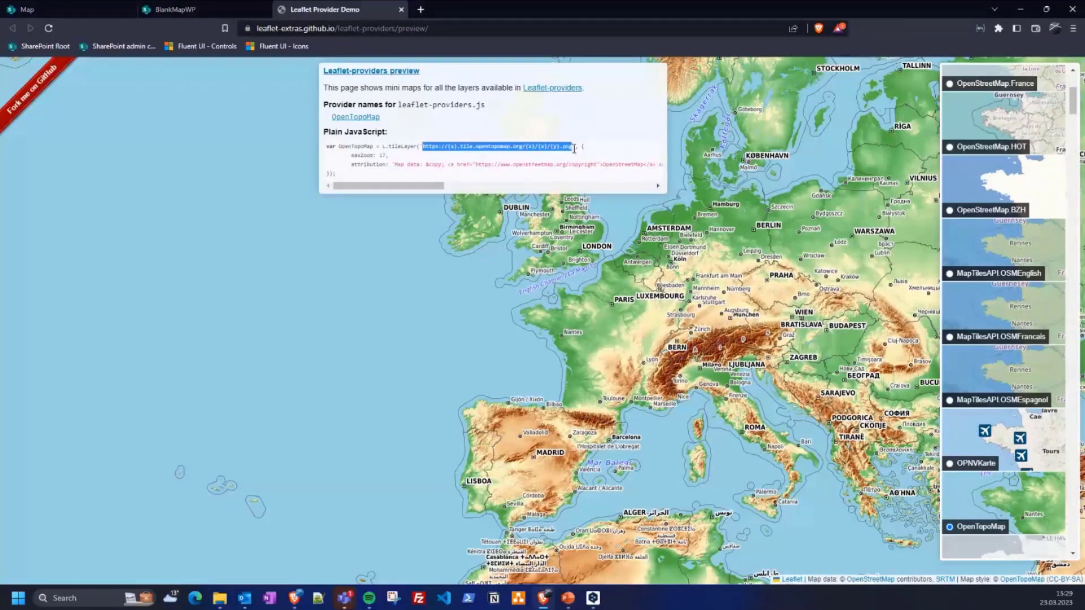
# Replace the Tile layer URL with the OpenTopoMap URL and check the topographic tiles
pyautogui.click(199, 6)
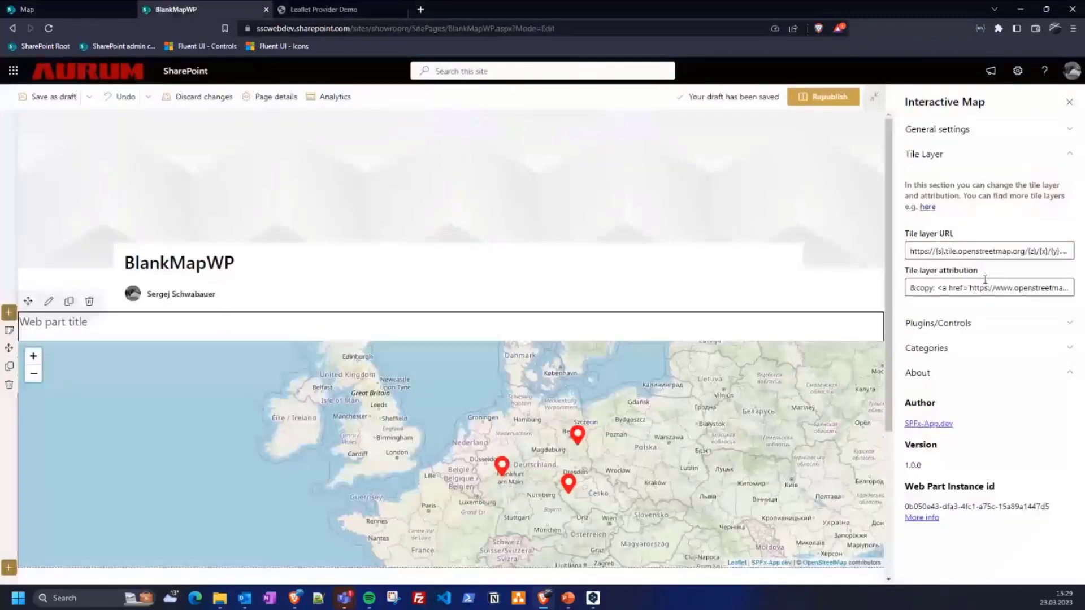
pyautogui.click(973, 251)
pyautogui.hotkey('ctrl', 'a')
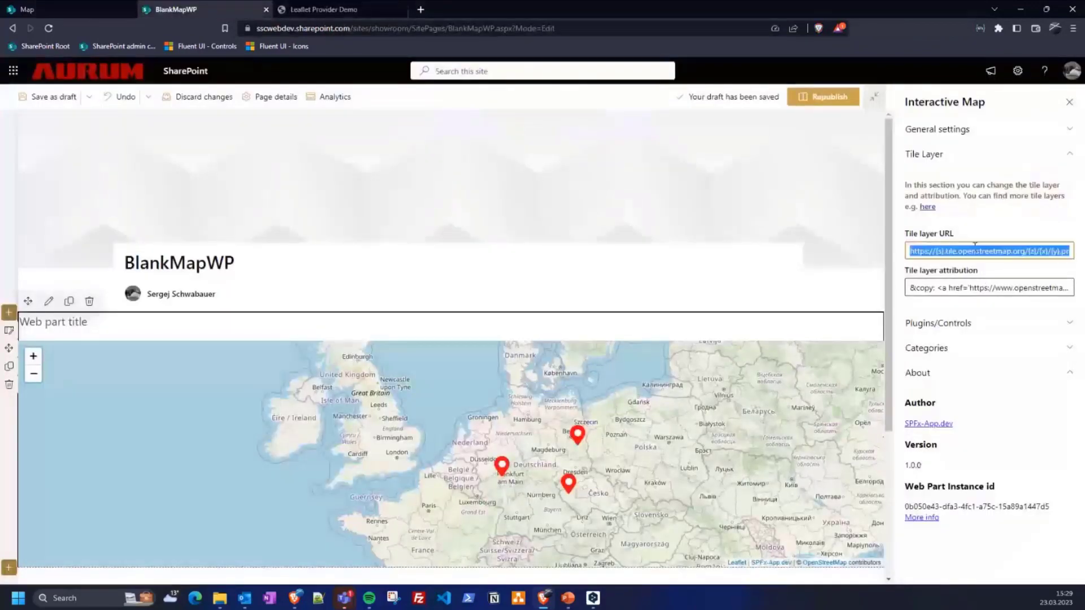
pyautogui.hotkey('ctrl', 'v')
pyautogui.moveTo(708, 438); pyautogui.dragTo(692, 409)
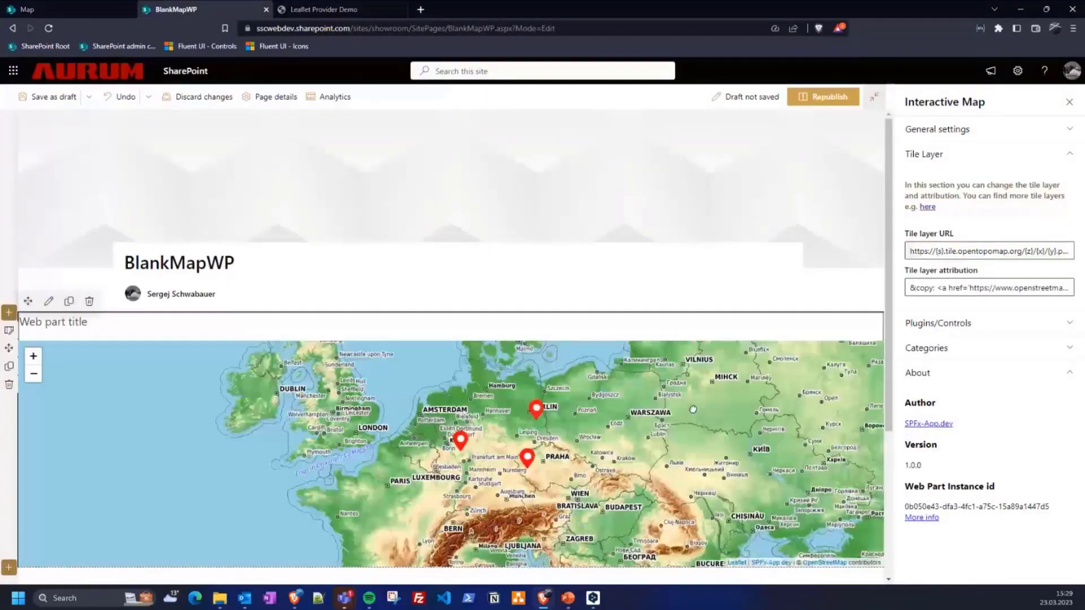
# Copy the OpenTopoMap attribution from the demo page into Tile layer attribution
pyautogui.click(324, 9)
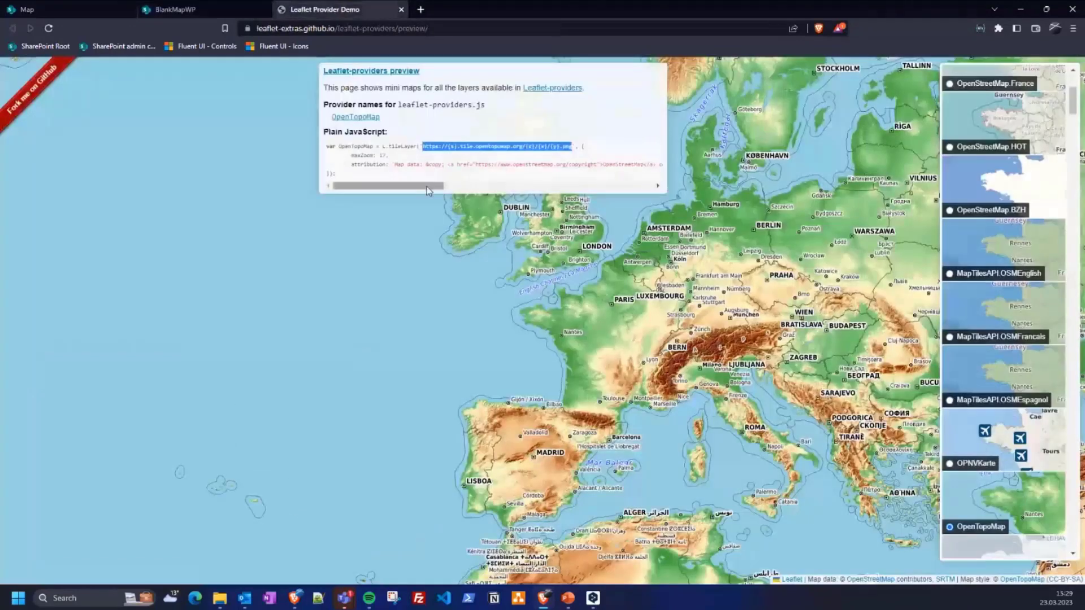
pyautogui.moveTo(395, 159); pyautogui.dragTo(659, 165)
pyautogui.hotkey('ctrl', 'c')
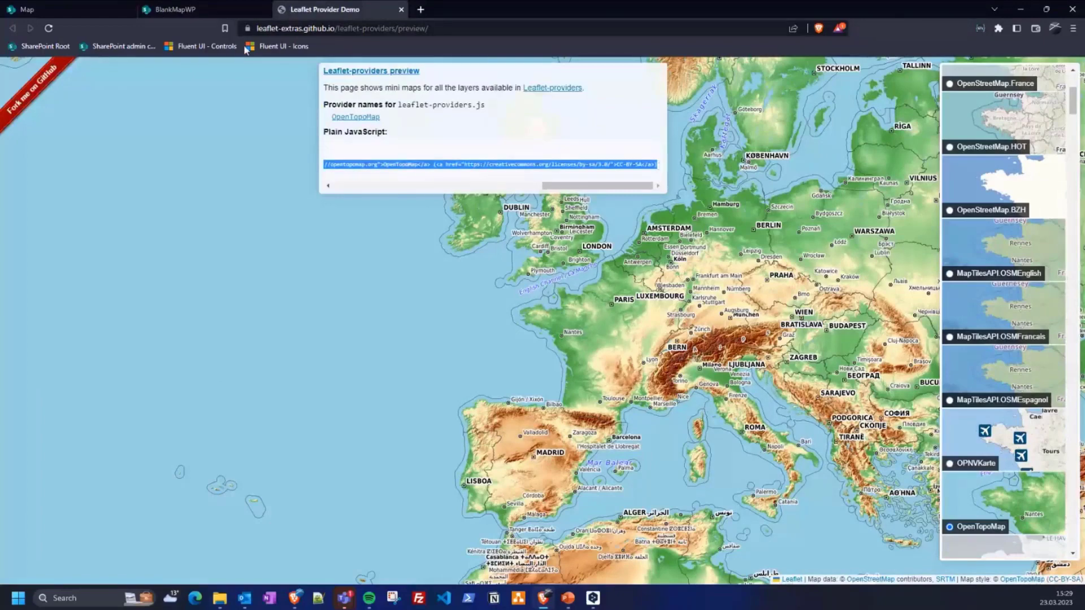
pyautogui.click(233, 9)
pyautogui.click(955, 288)
pyautogui.hotkey('ctrl', 'a')
pyautogui.hotkey('ctrl', 'v')
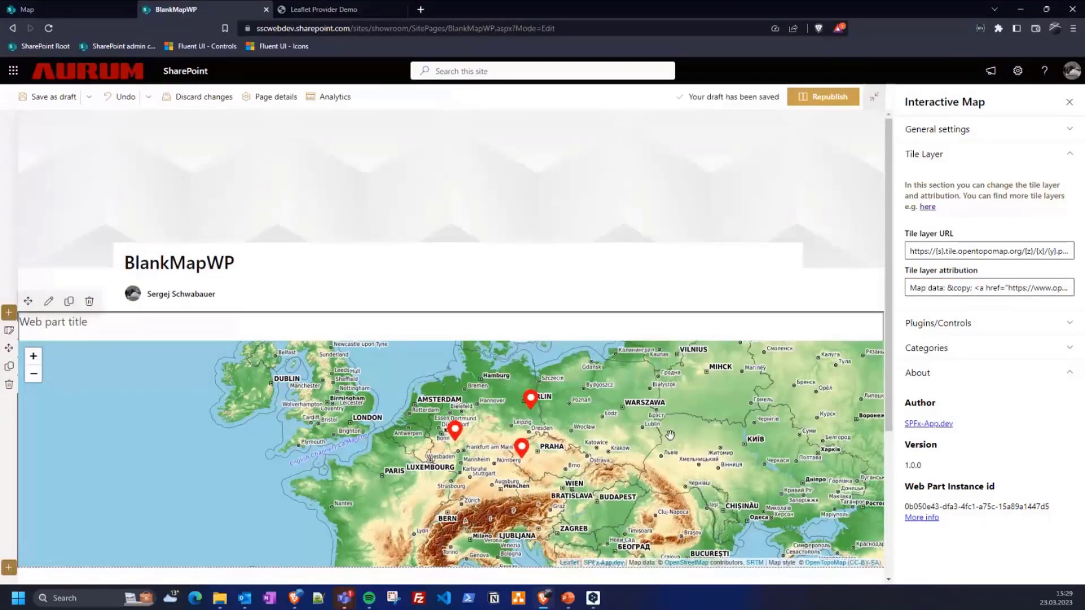
# Open Plugins/Controls and test marker clustering, leaving it off
pyautogui.click(943, 153)
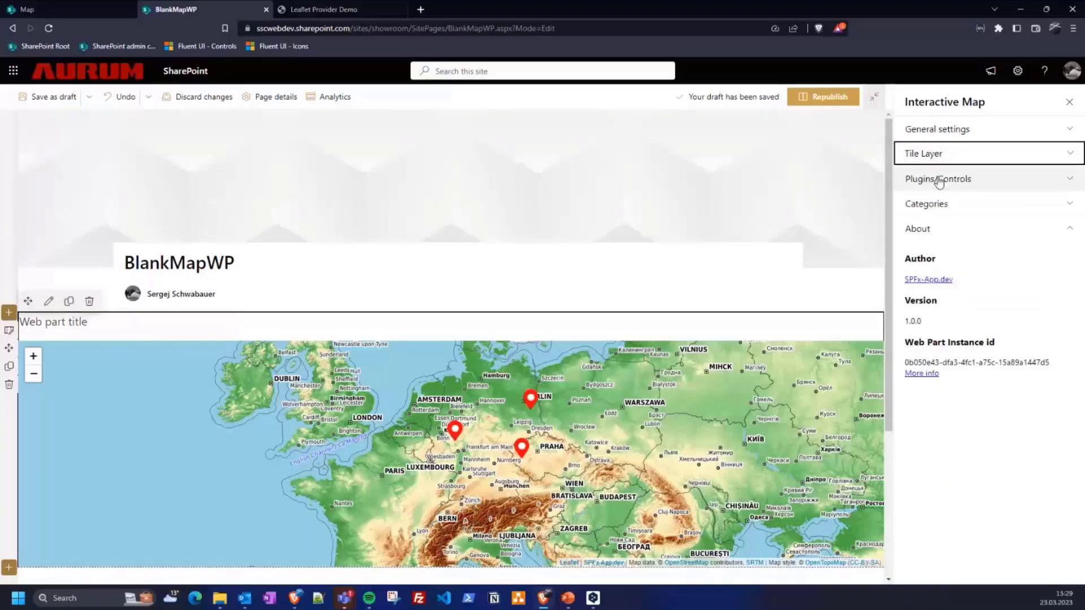
pyautogui.click(939, 181)
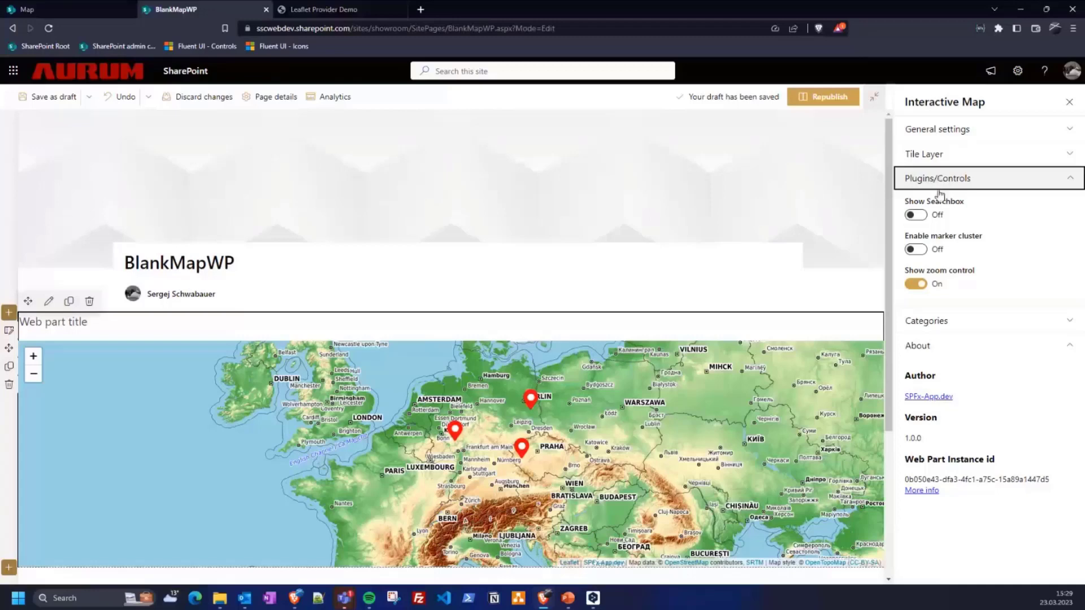
pyautogui.click(922, 252)
pyautogui.click(922, 251)
pyautogui.scroll(2, 588, 446)
pyautogui.click(915, 249)
pyautogui.scroll(-1, 646, 437)
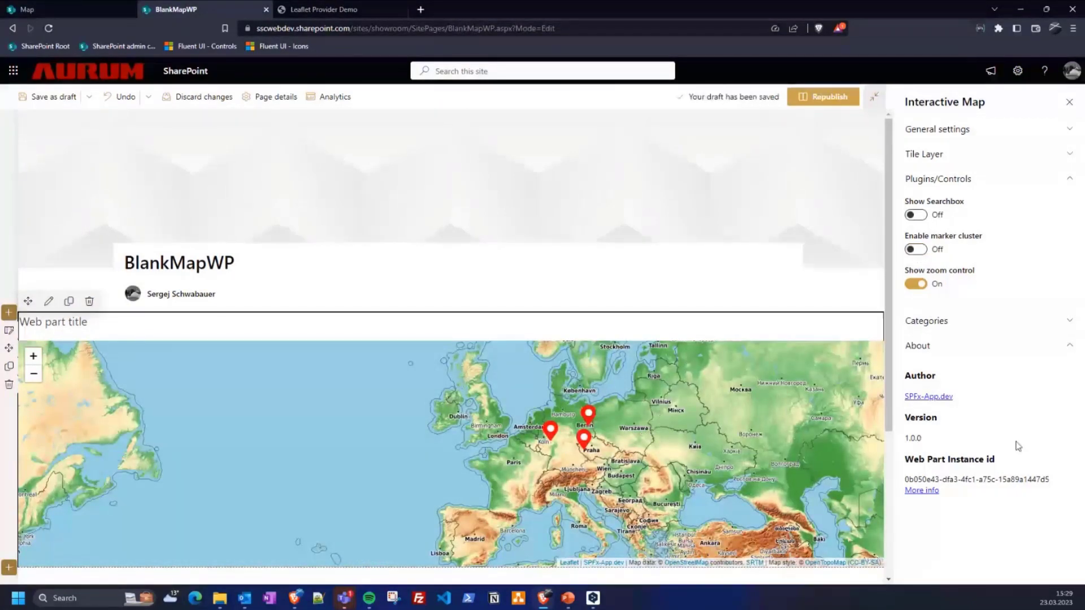
# Keep the zoom buttons on and turn on Show Searchbox
pyautogui.click(913, 284)
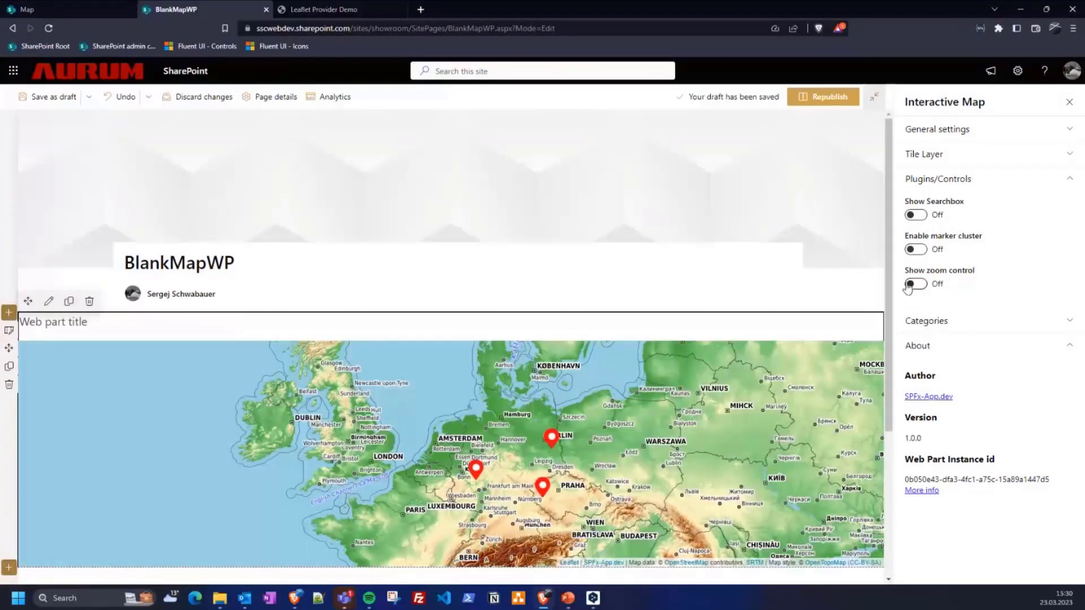
pyautogui.click(908, 286)
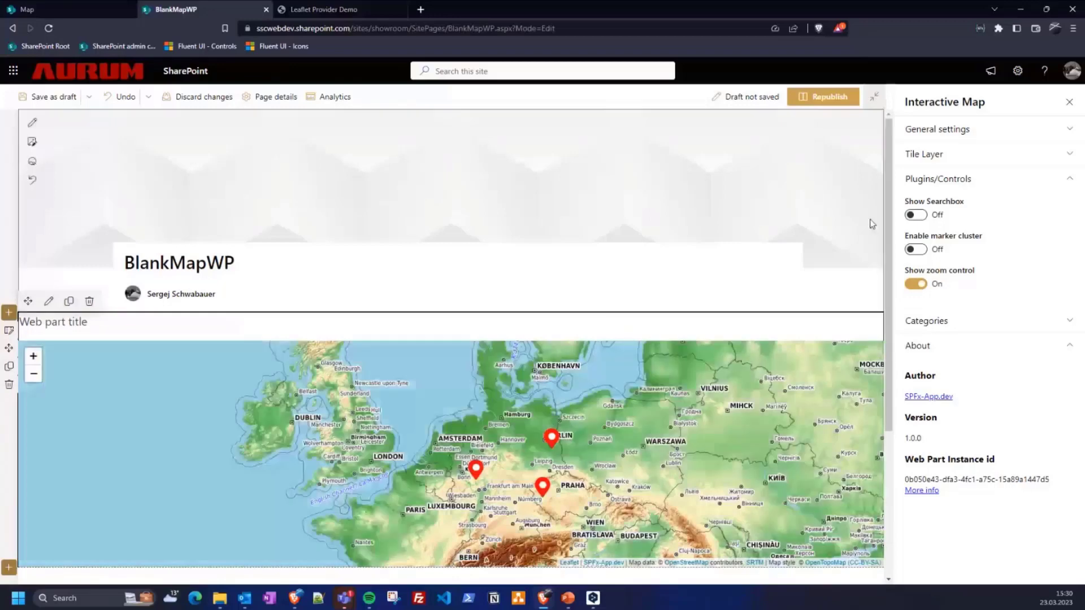
pyautogui.click(921, 215)
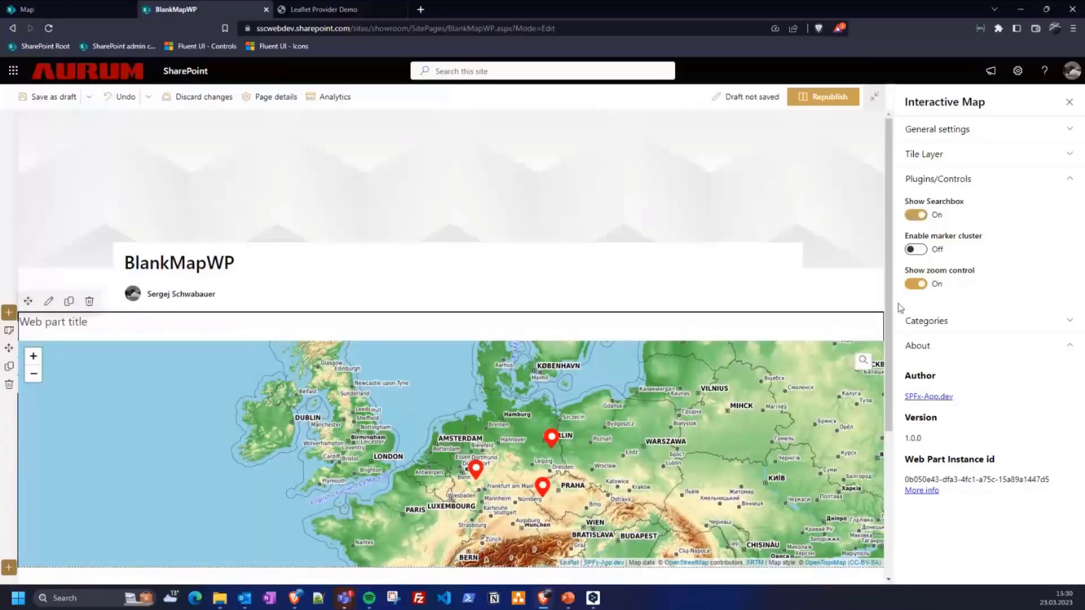
# Search the map for 'Washington' and choose Washington, United States
pyautogui.click(866, 361)
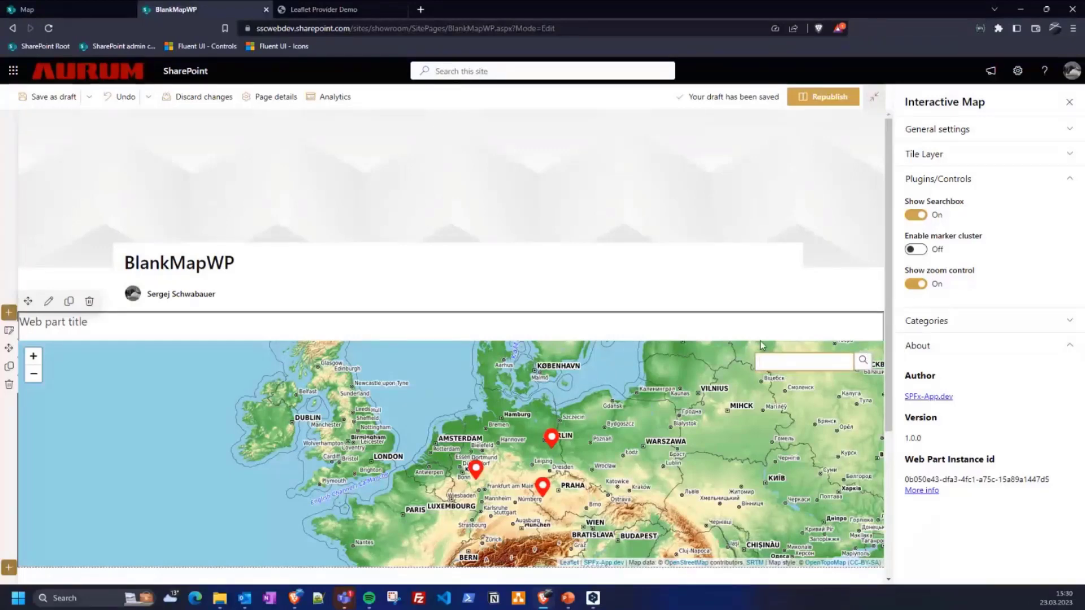
pyautogui.write('Washingto')
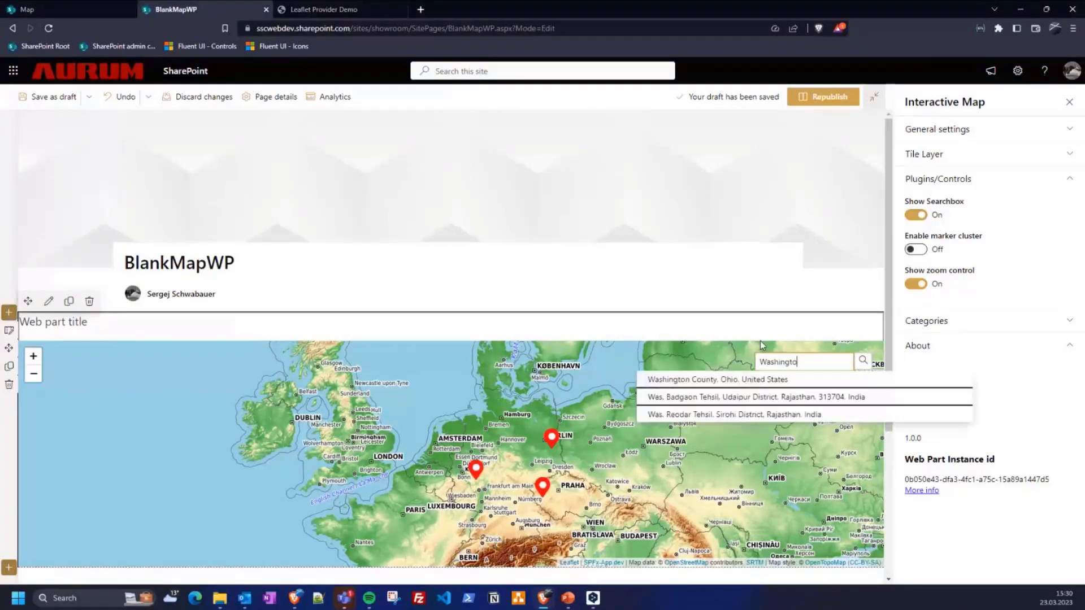
pyautogui.write('n')
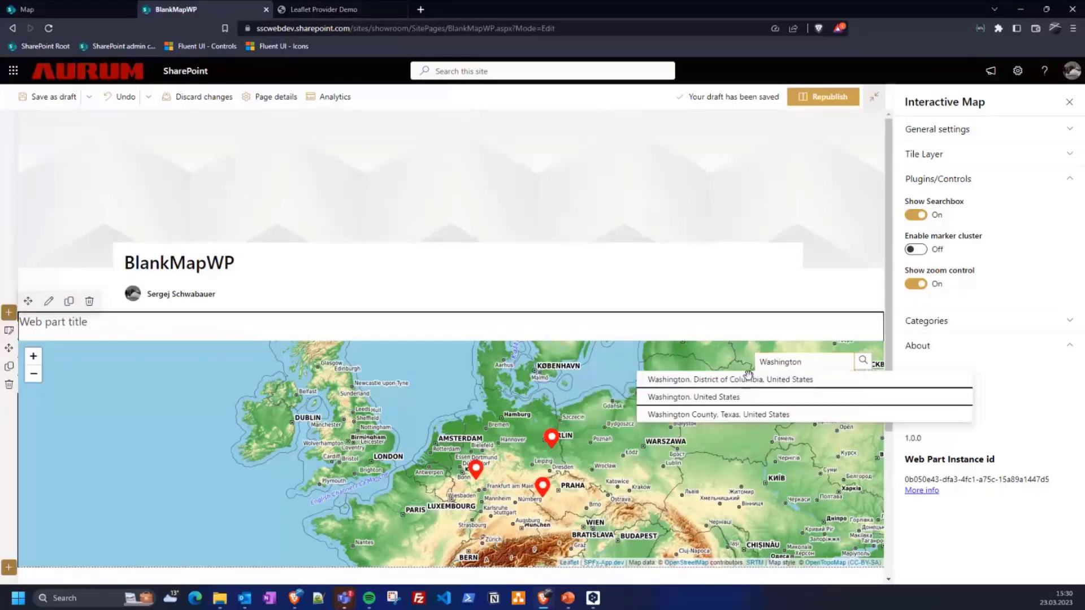
pyautogui.click(847, 393)
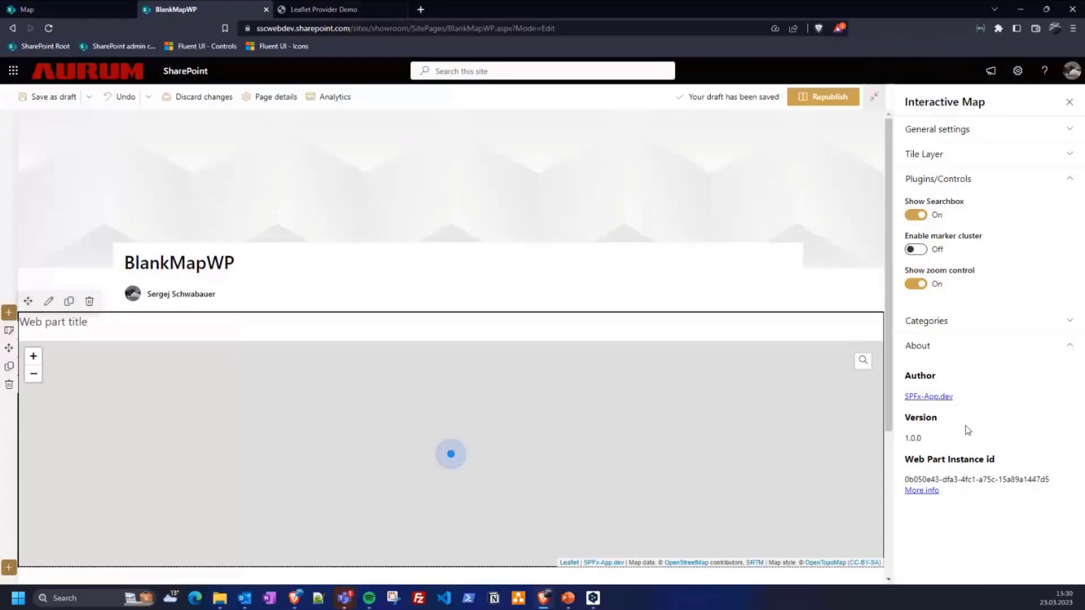
# Turn on Show legend under Categories and open the map legend listing Cat1
pyautogui.click(1003, 320)
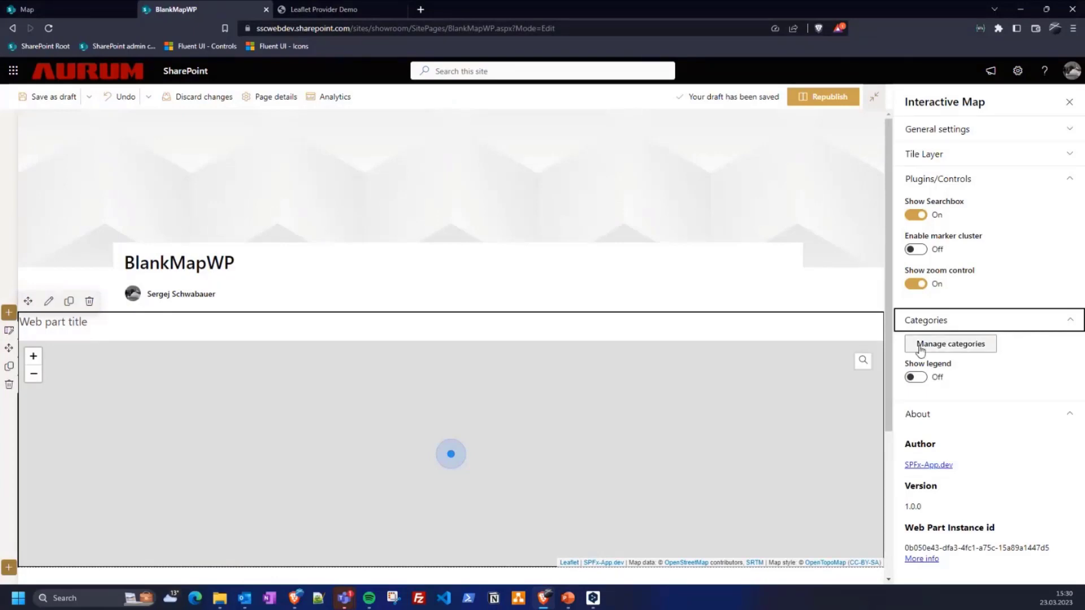
pyautogui.click(939, 344)
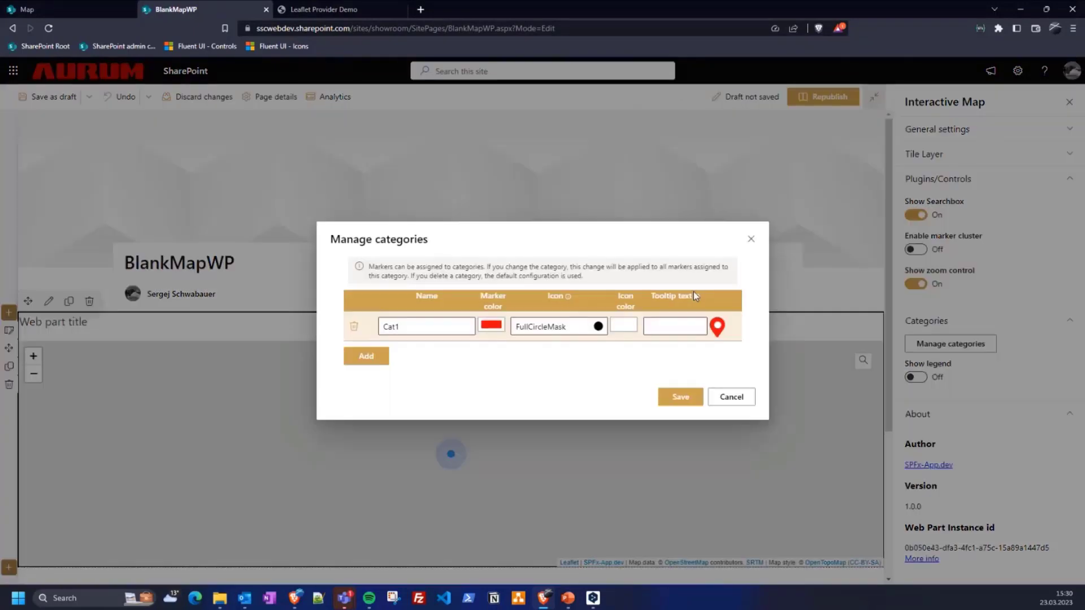
pyautogui.click(732, 396)
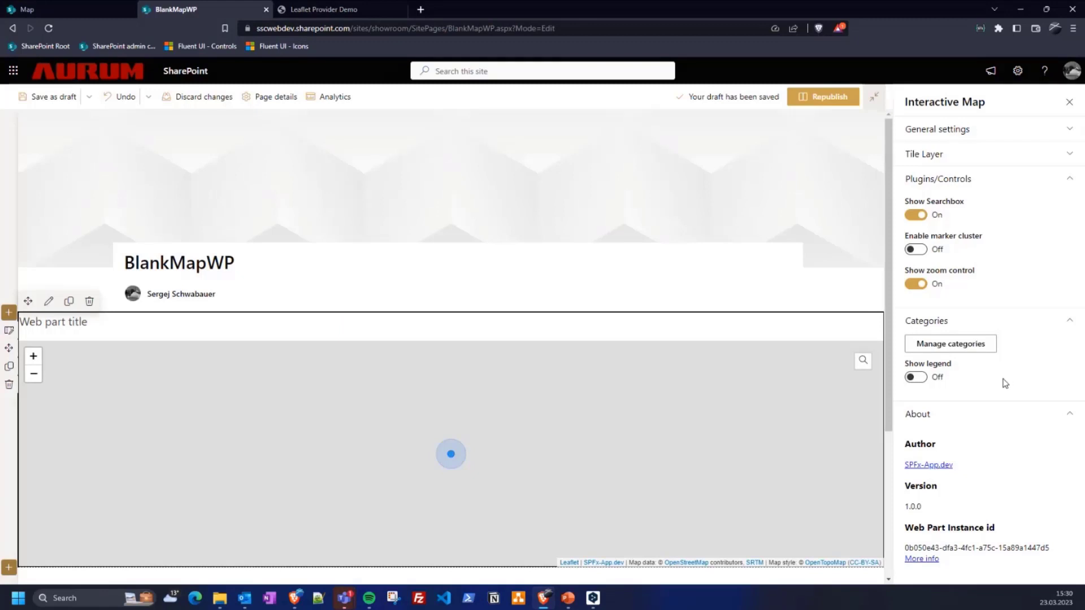
pyautogui.click(916, 377)
pyautogui.click(34, 401)
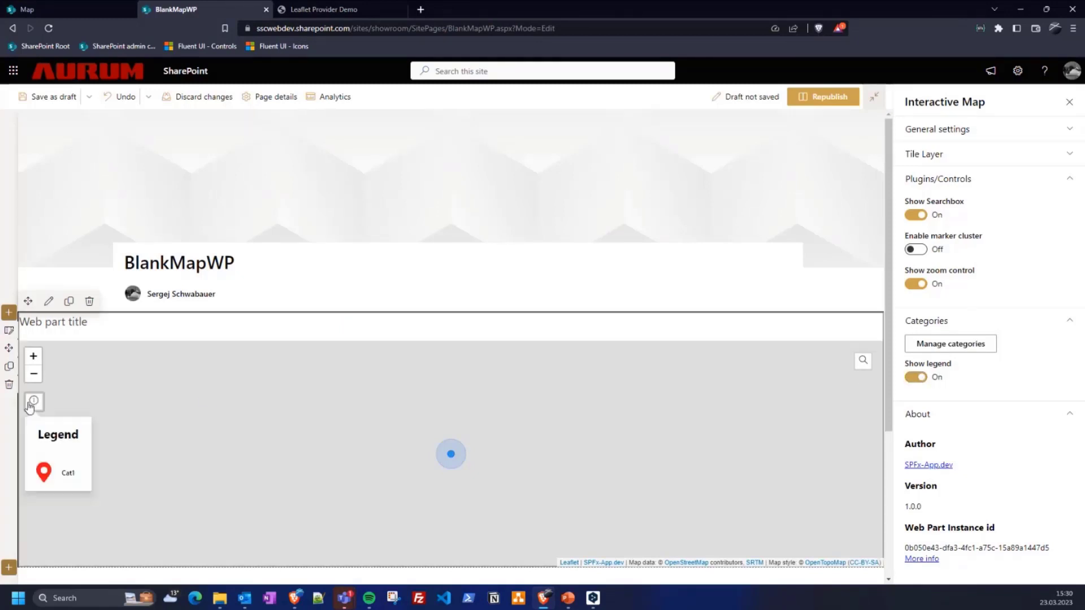